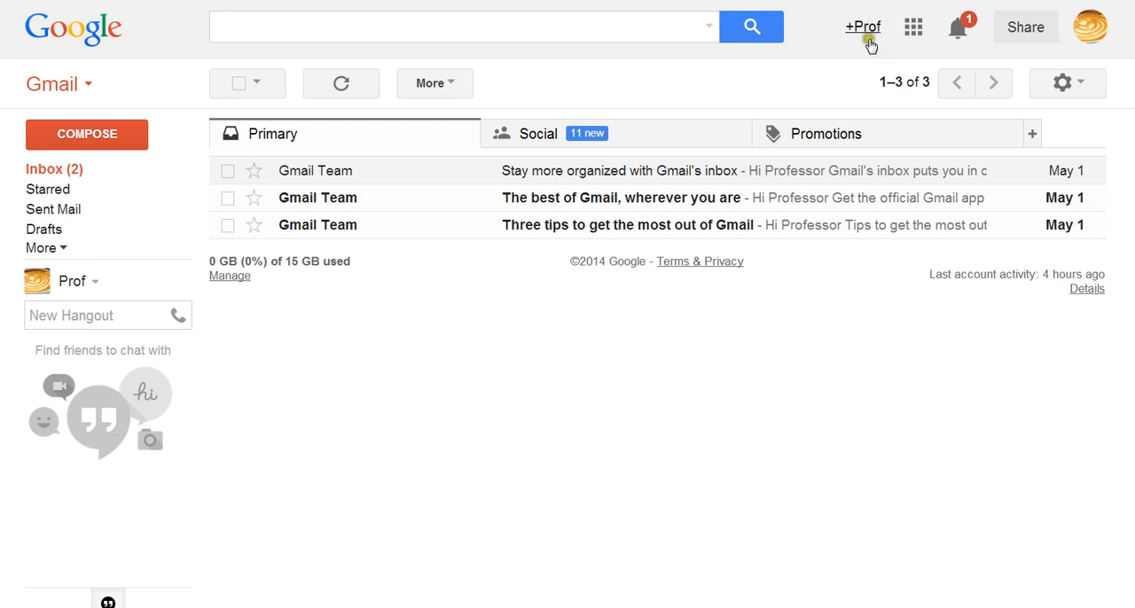
# Go from the Gmail inbox to the Google+ home stream.
pyautogui.click(913, 29)
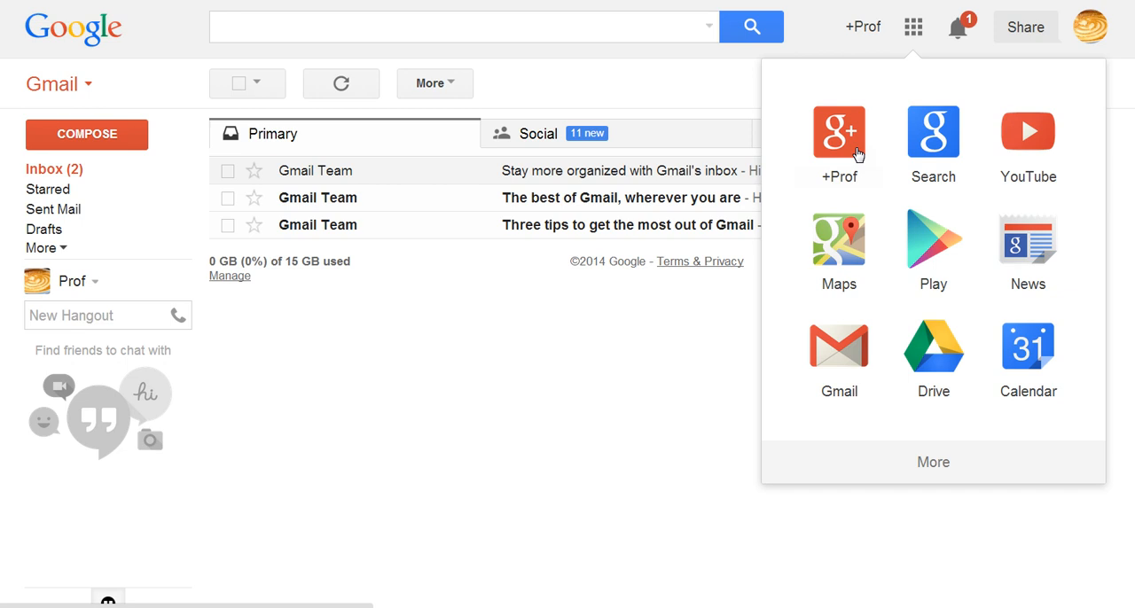
pyautogui.click(864, 28)
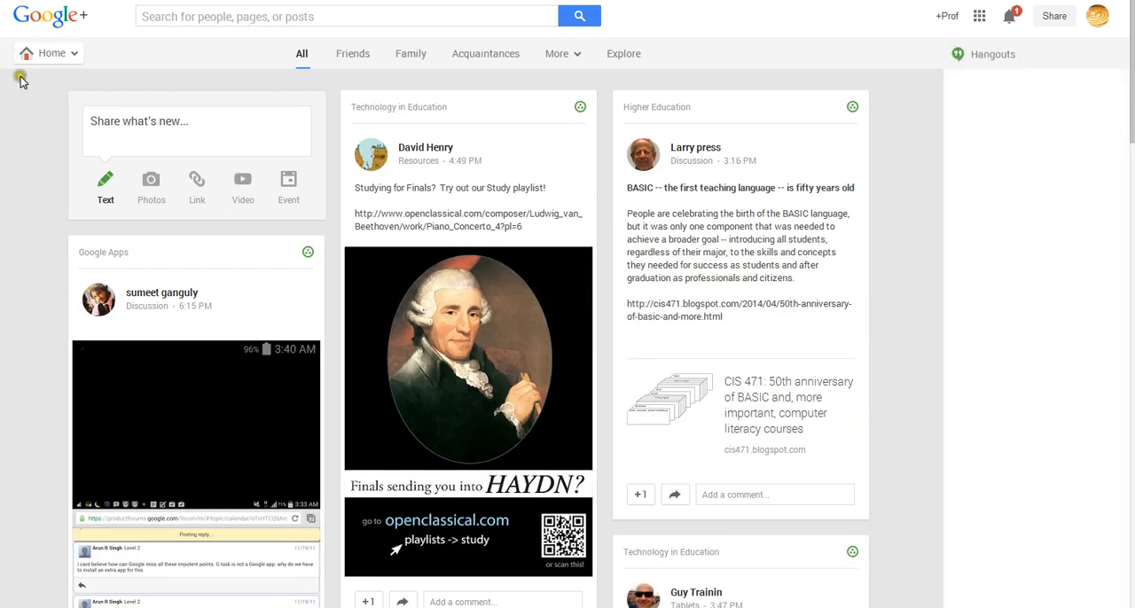
pyautogui.moveTo(26, 53)
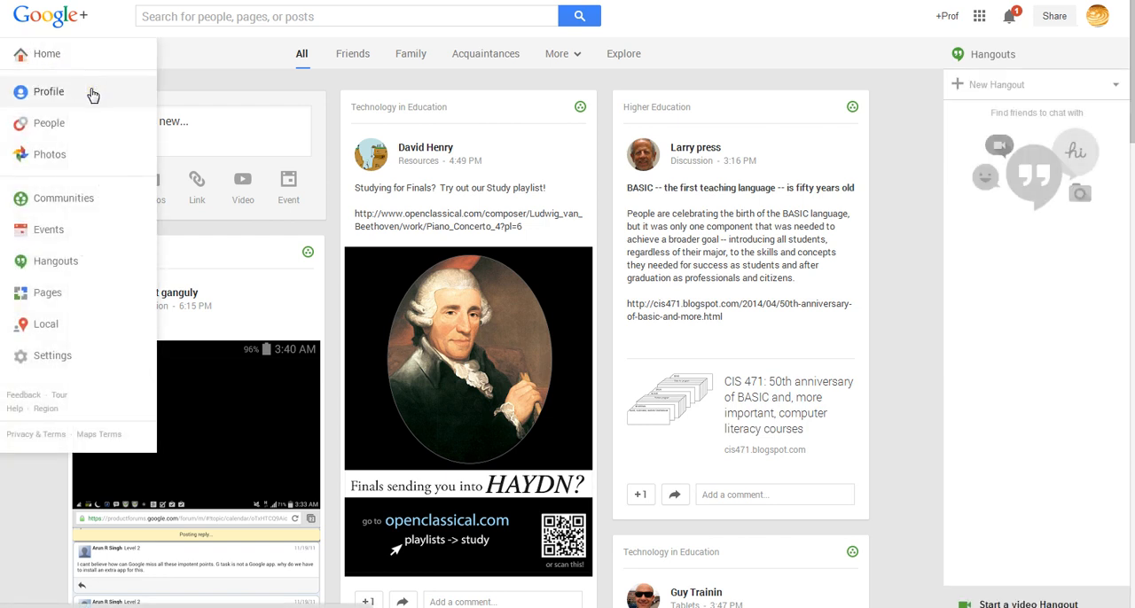
pyautogui.click(92, 123)
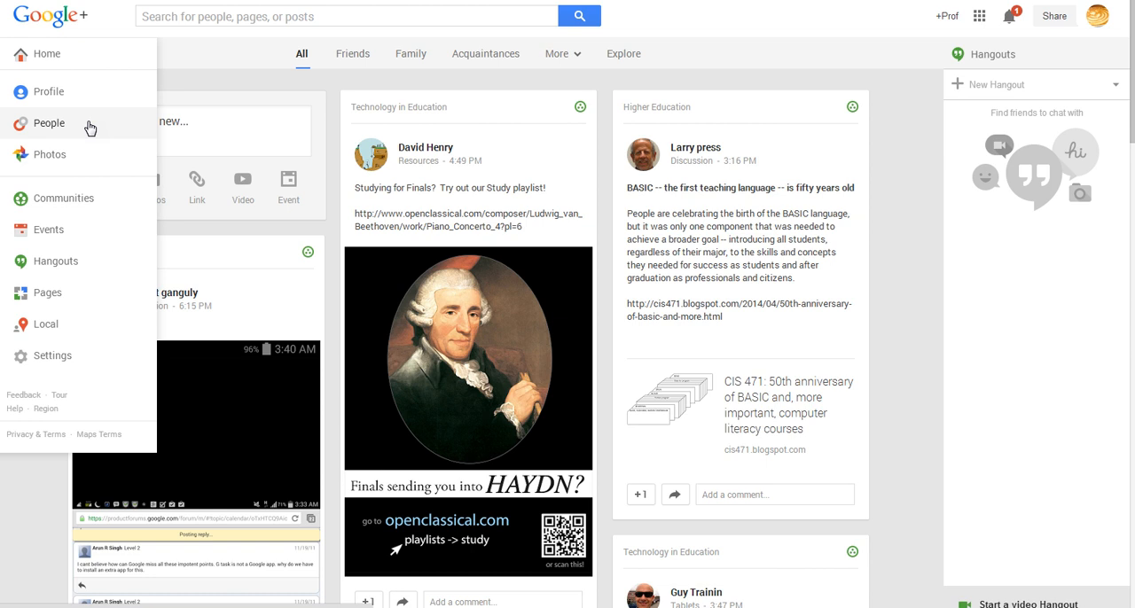
pyautogui.click(87, 158)
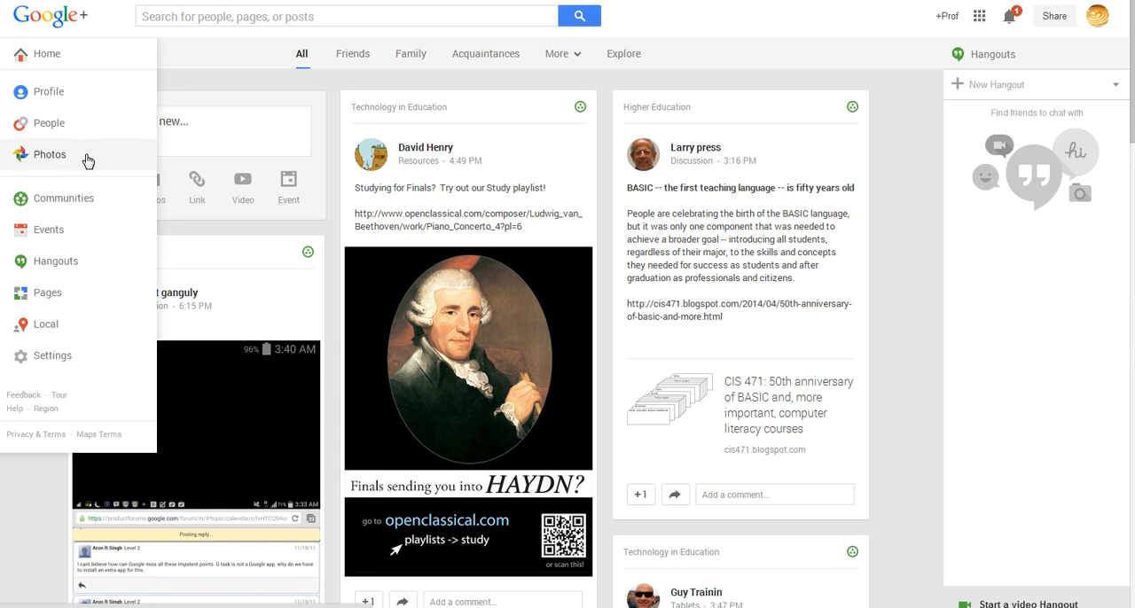
pyautogui.click(71, 204)
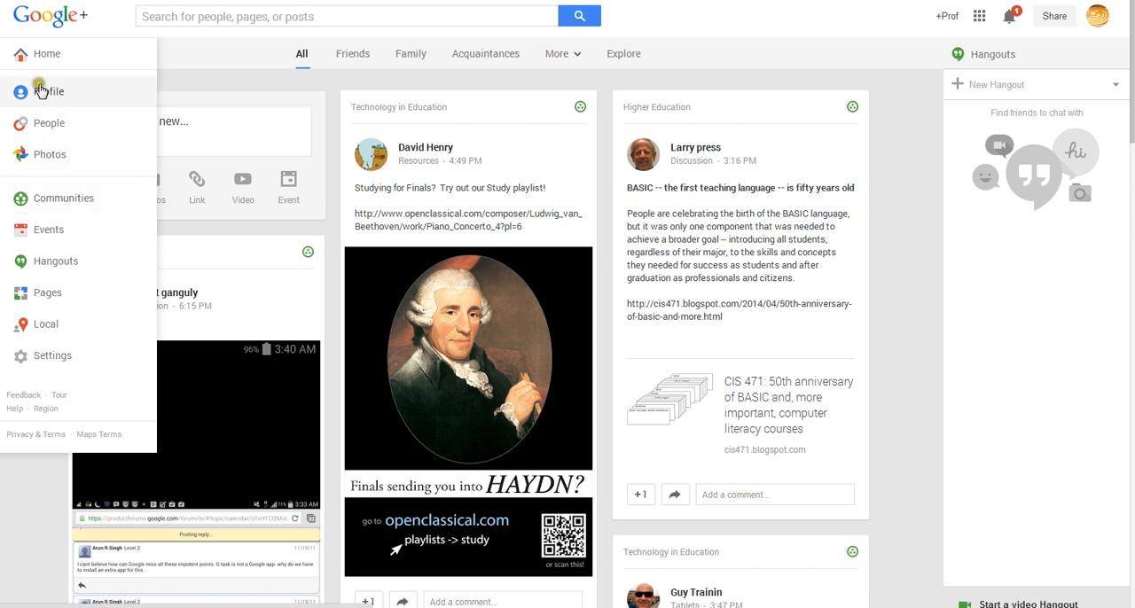
pyautogui.click(844, 178)
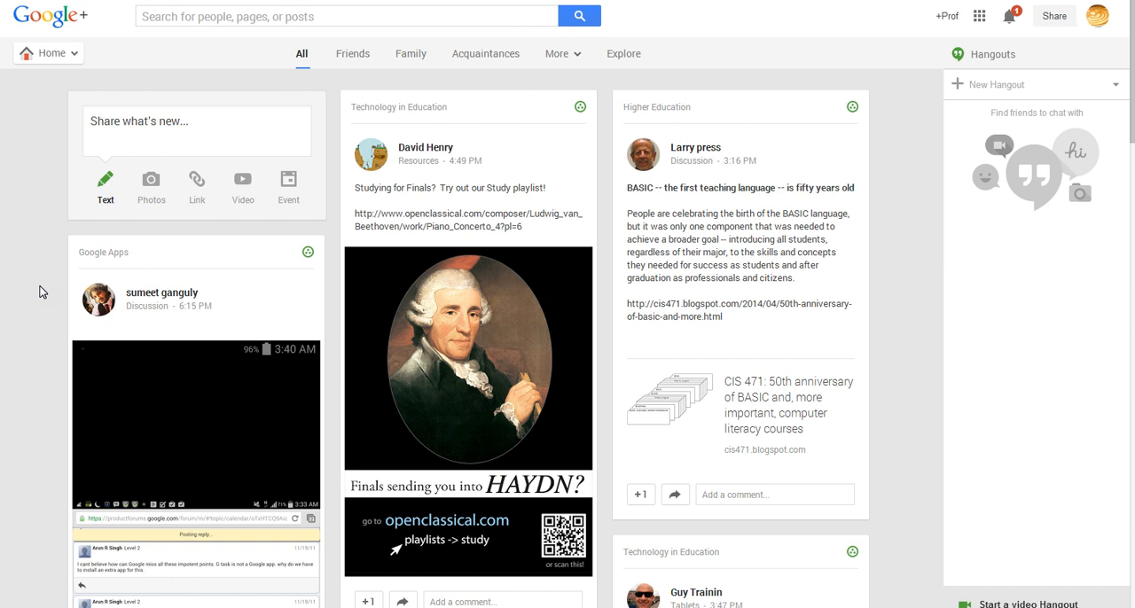
# Open the Google+ Communities page and look over the moderated, joined and suggested communities.
pyautogui.click(86, 58)
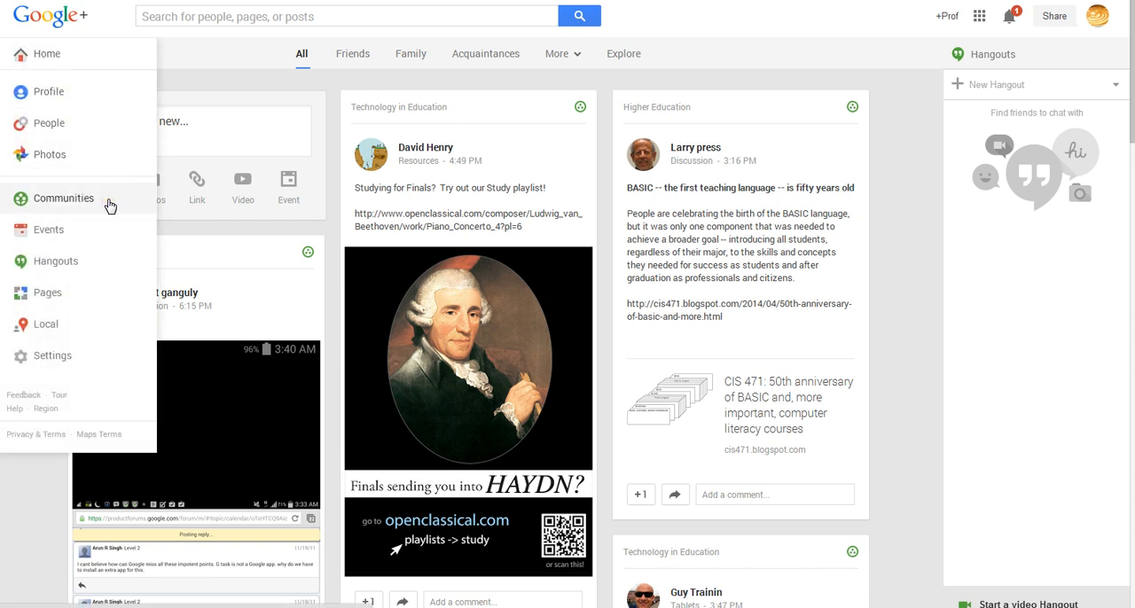
pyautogui.click(69, 203)
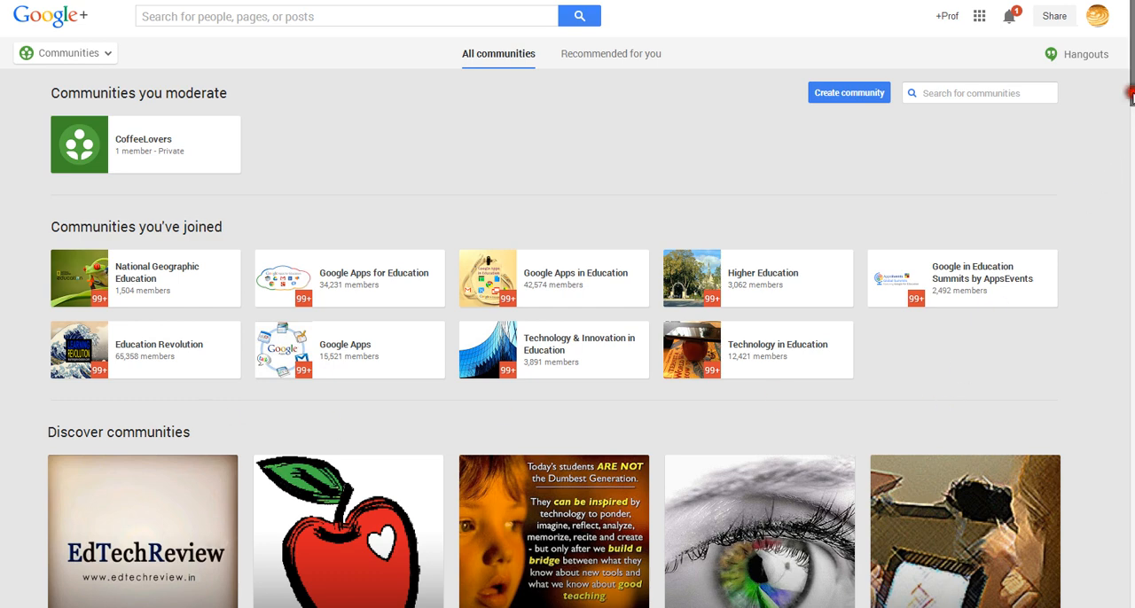
pyautogui.moveTo(1129, 104)
pyautogui.mouseDown()
pyautogui.moveTo(1130, 216)
pyautogui.moveTo(1130, 91)
pyautogui.mouseUp()
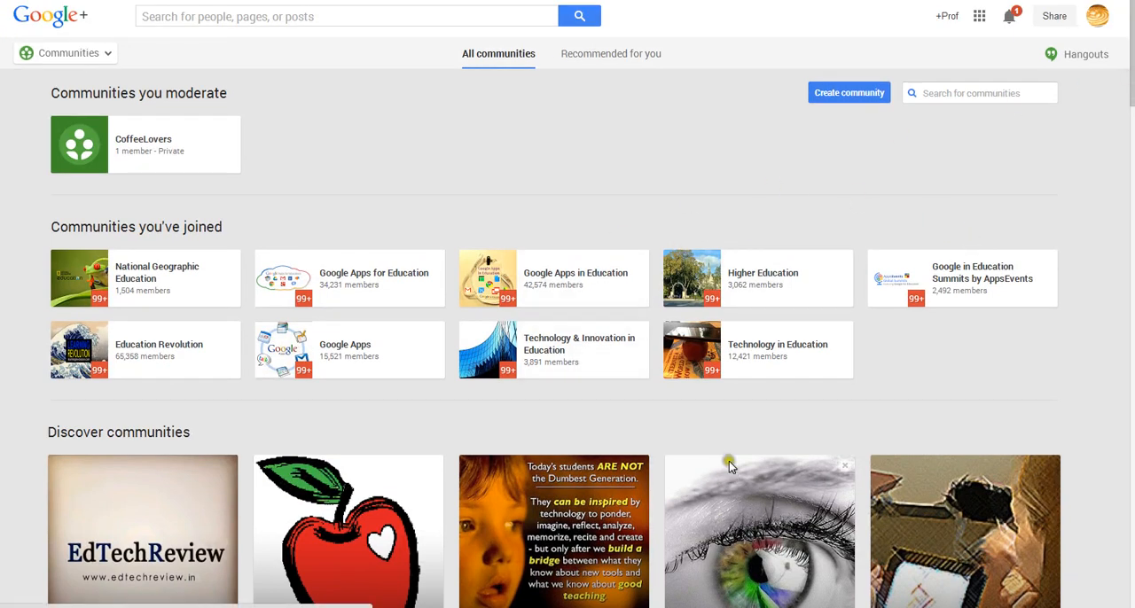
pyautogui.click(945, 91)
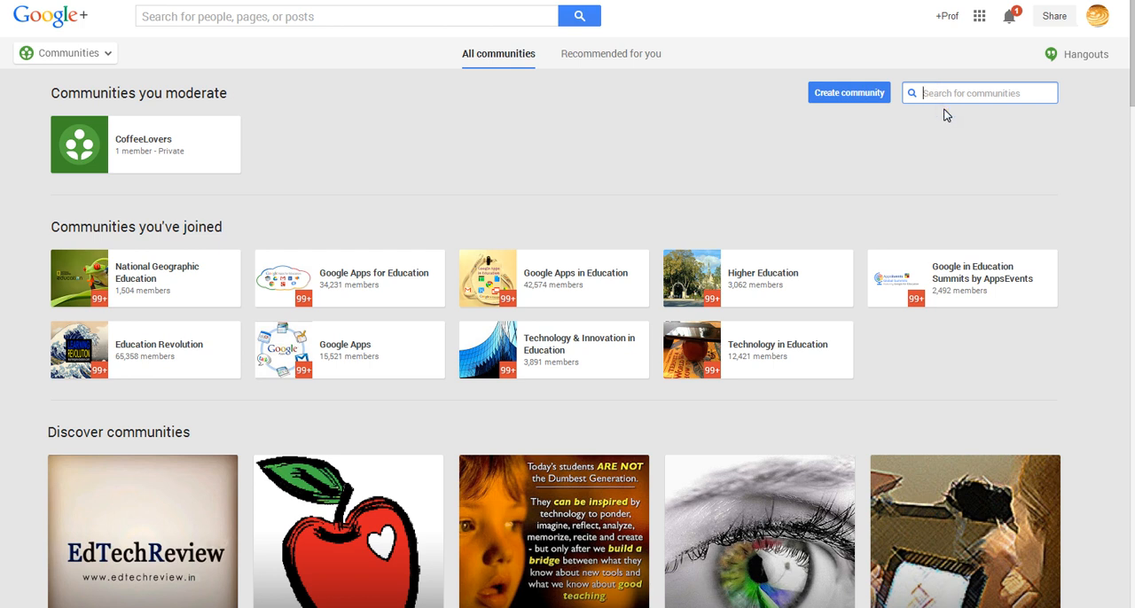
# Create a private community named MoreCoffee that is hidden from searches.
pyautogui.click(838, 94)
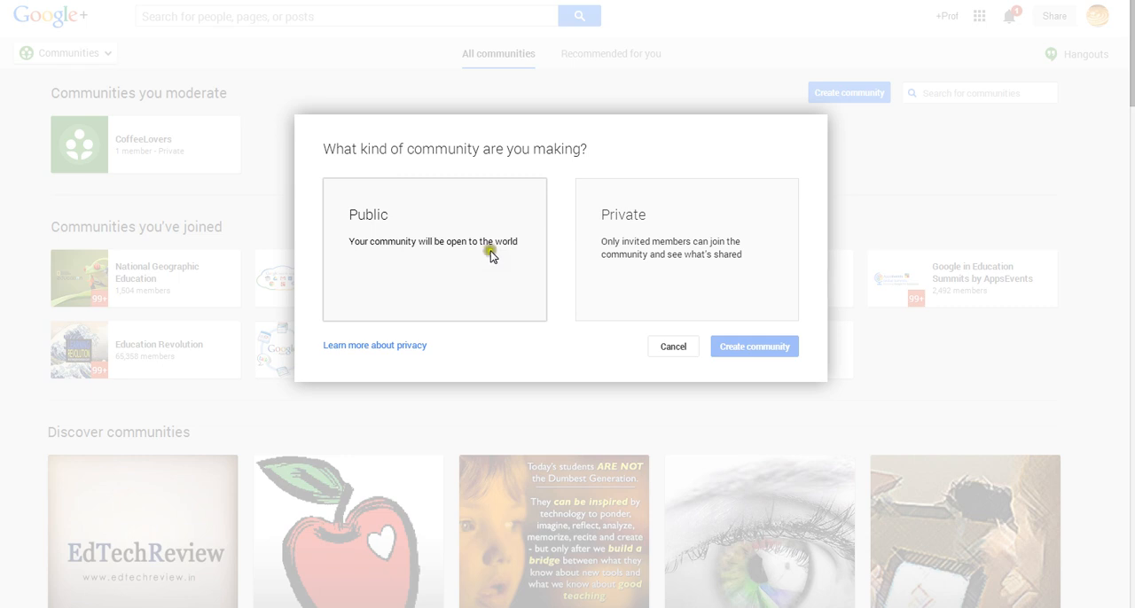
pyautogui.click(623, 226)
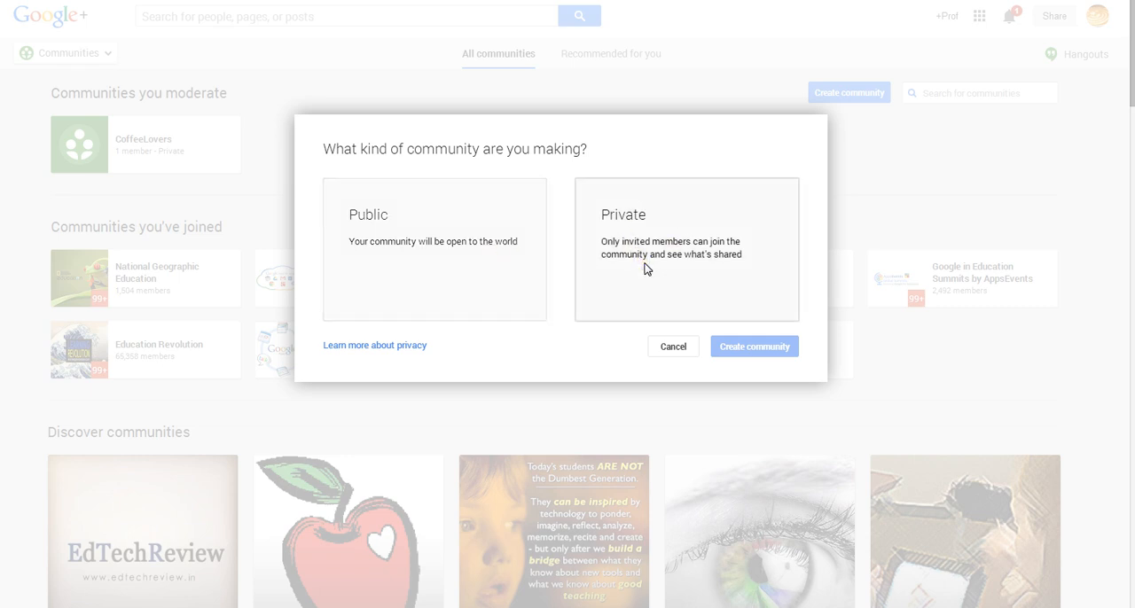
pyautogui.click(678, 274)
pyautogui.click(621, 259)
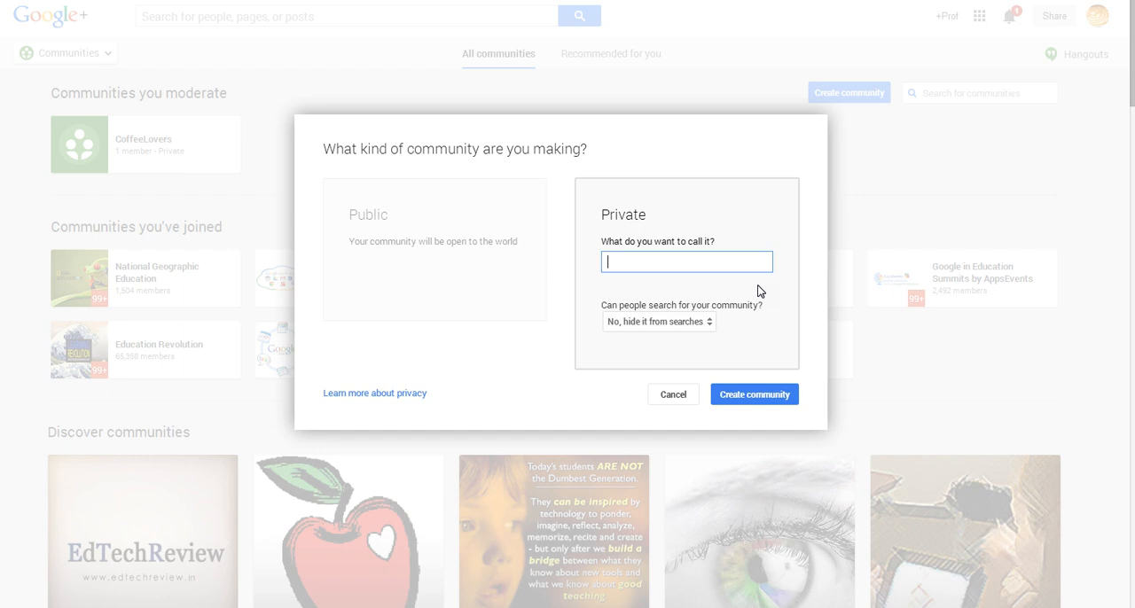
pyautogui.write('MoreCoffee')
pyautogui.click(707, 322)
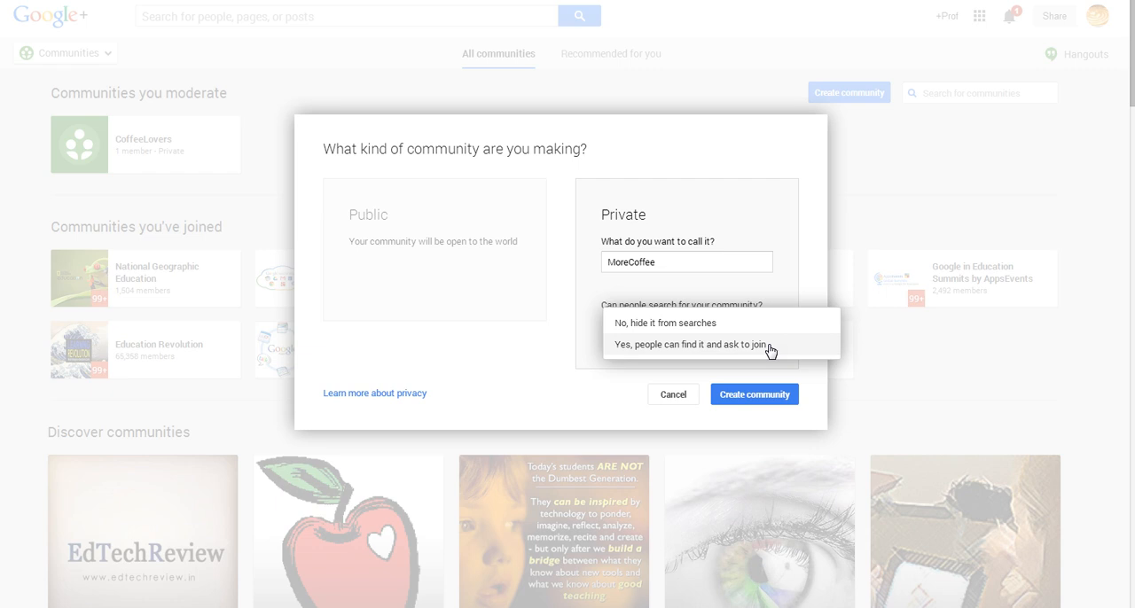
pyautogui.click(682, 323)
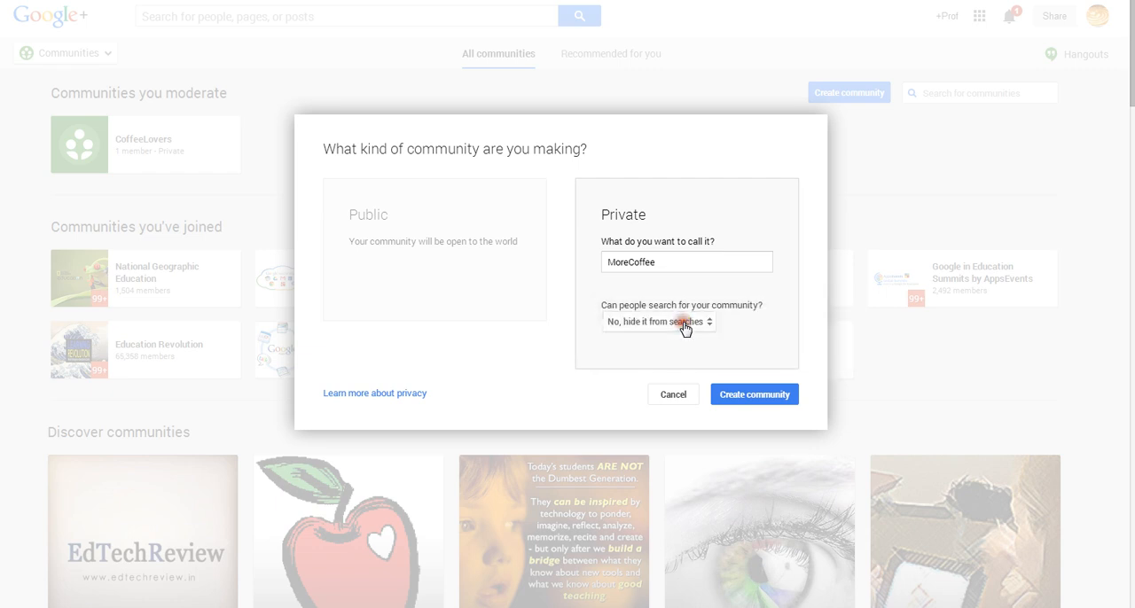
pyautogui.click(771, 398)
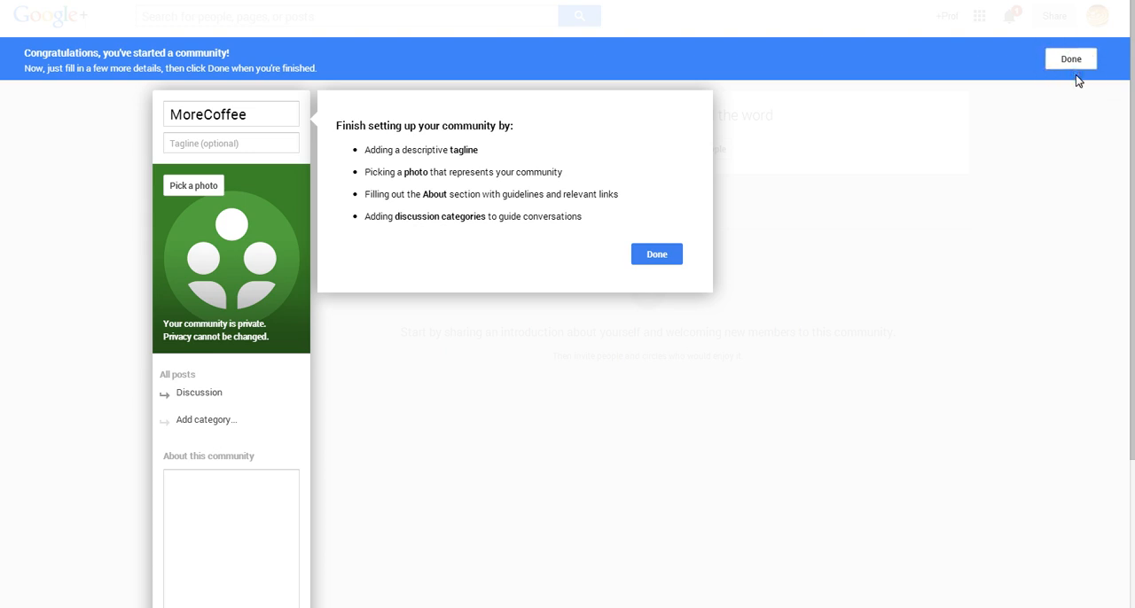
# Set the new community's tagline to "Coffee is yummy".
pyautogui.click(256, 144)
pyautogui.write('Coffee is yummy')
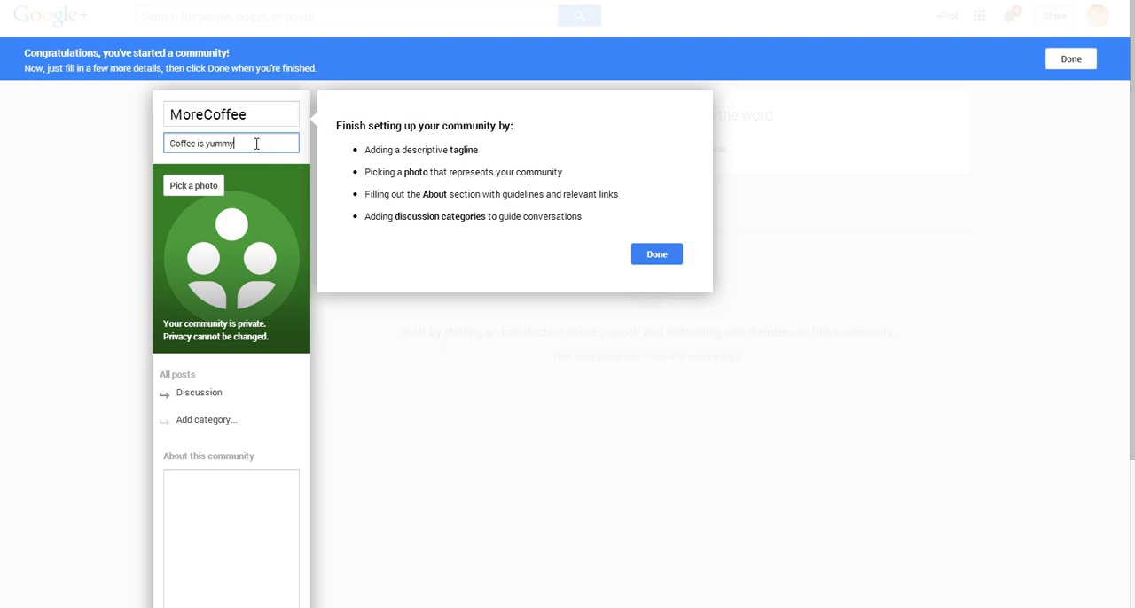
pyautogui.click(68, 280)
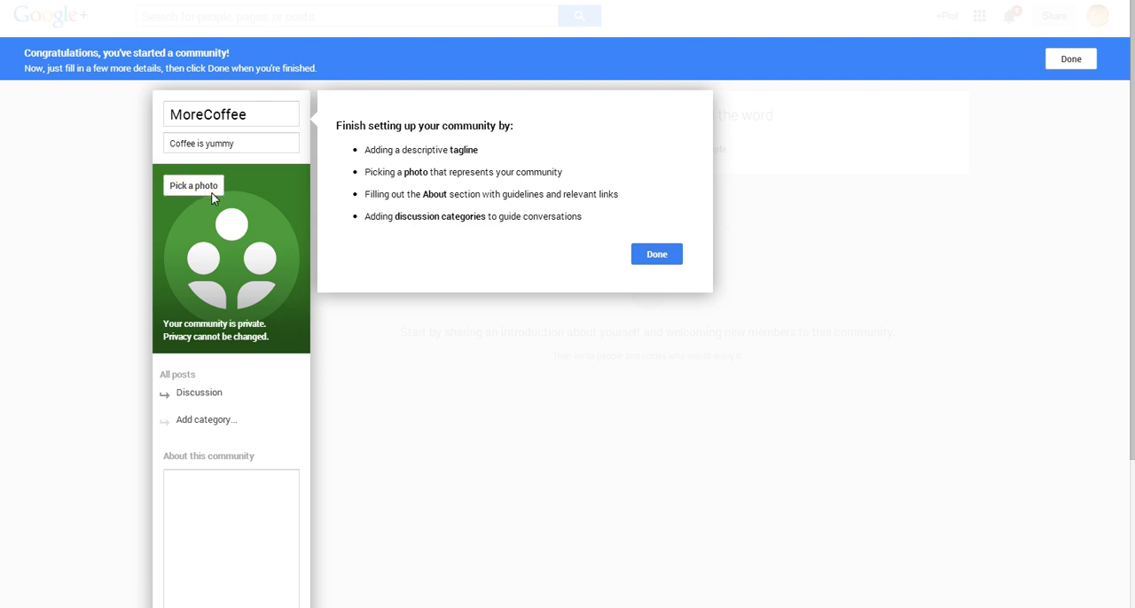
pyautogui.click(108, 239)
pyautogui.click(193, 257)
pyautogui.click(286, 253)
# Add two discussion categories to the community, Types of Coffee and Regions.
pyautogui.click(212, 422)
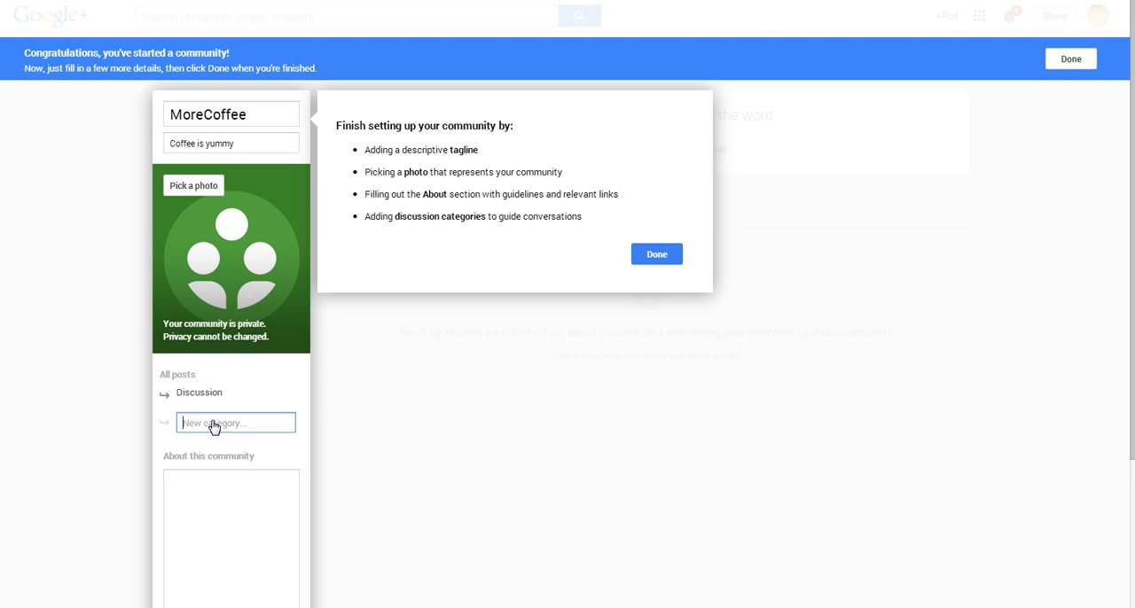
pyautogui.write('Types of Coffee')
pyautogui.click(306, 475)
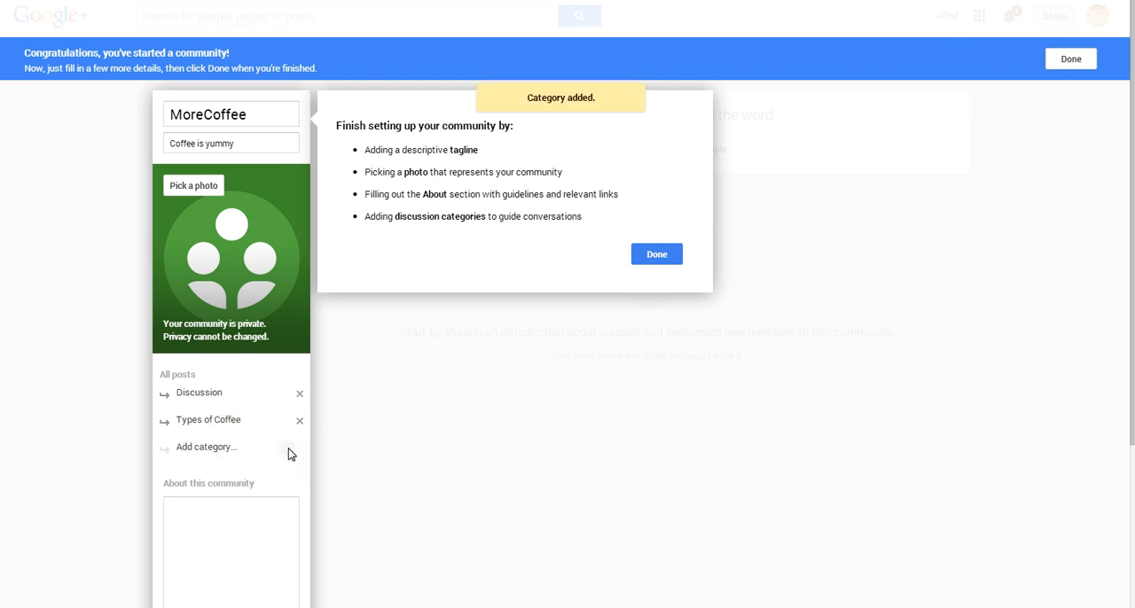
pyautogui.click(216, 453)
pyautogui.write('Regions')
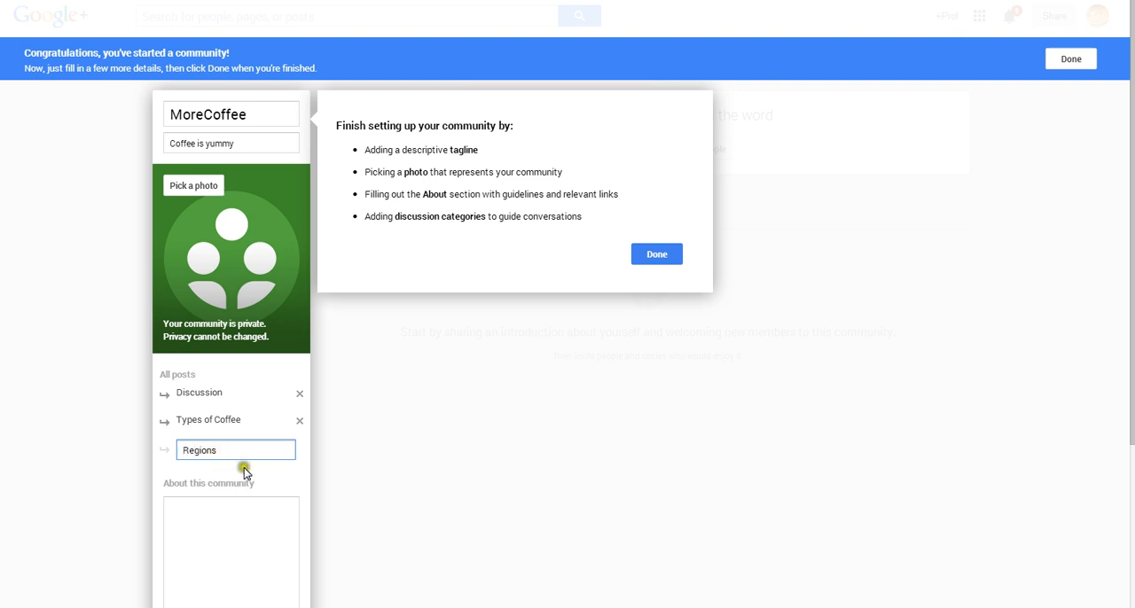
pyautogui.click(283, 486)
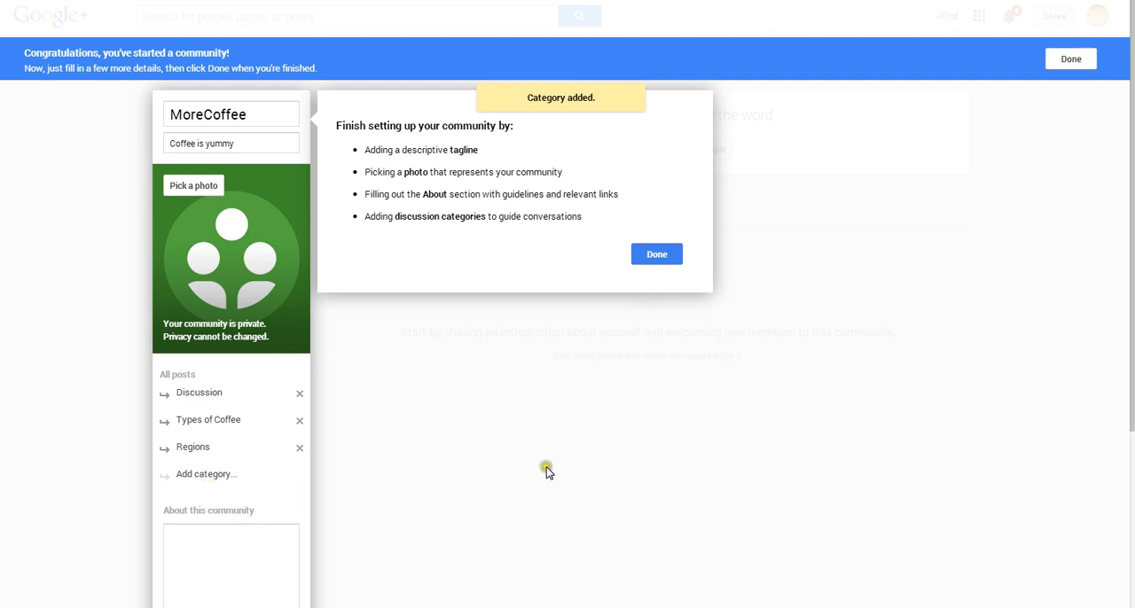
# Enter "Coffee...." as the text about the community and review the remaining setup options.
pyautogui.click(239, 538)
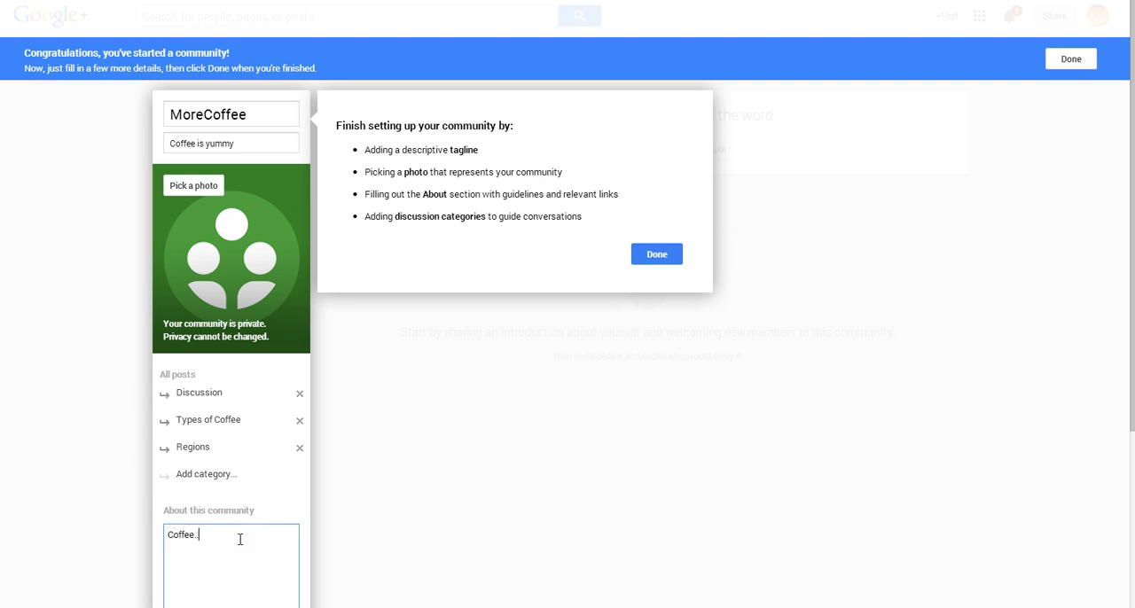
pyautogui.write('Coffee....')
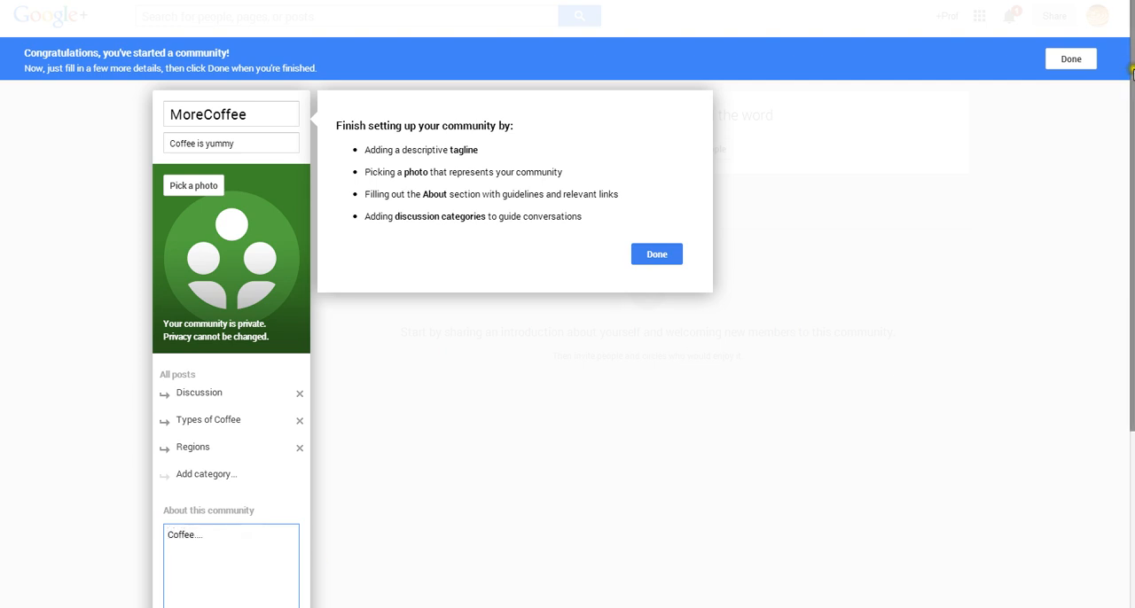
pyautogui.scroll(-1, 567, 355)
pyautogui.scroll(-3, 643, 337)
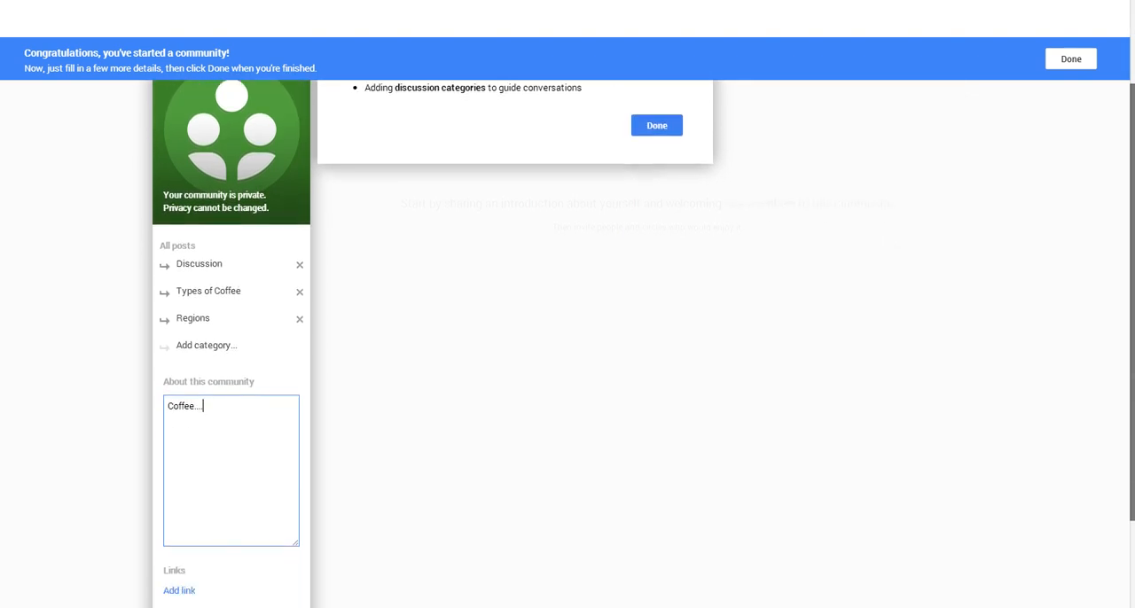
pyautogui.scroll(-1, 366, 396)
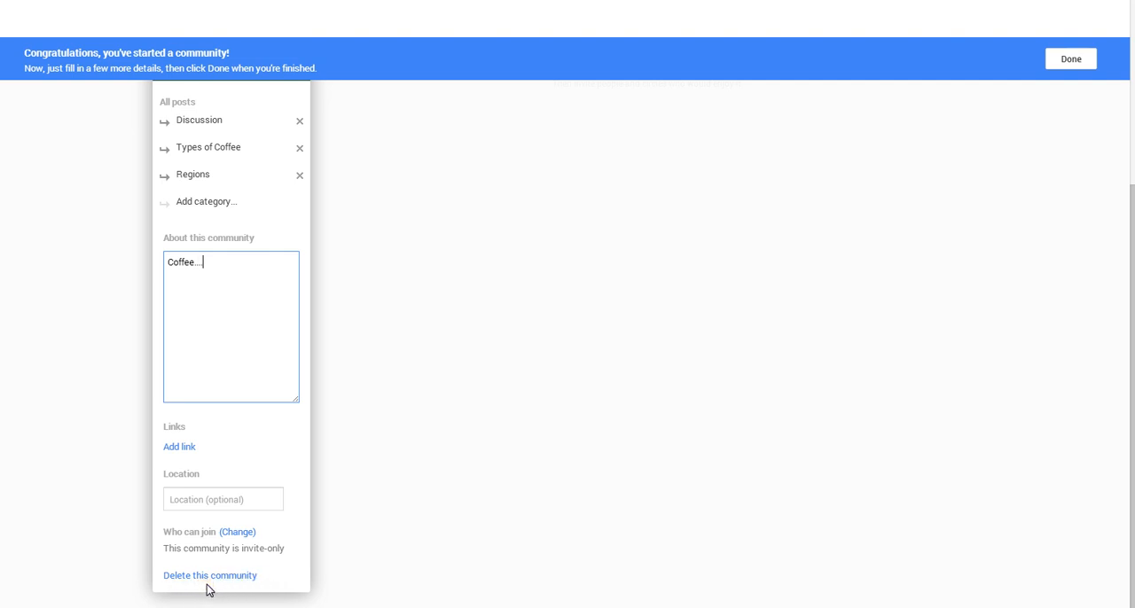
pyautogui.moveTo(1132, 312); pyautogui.dragTo(1120, 90)
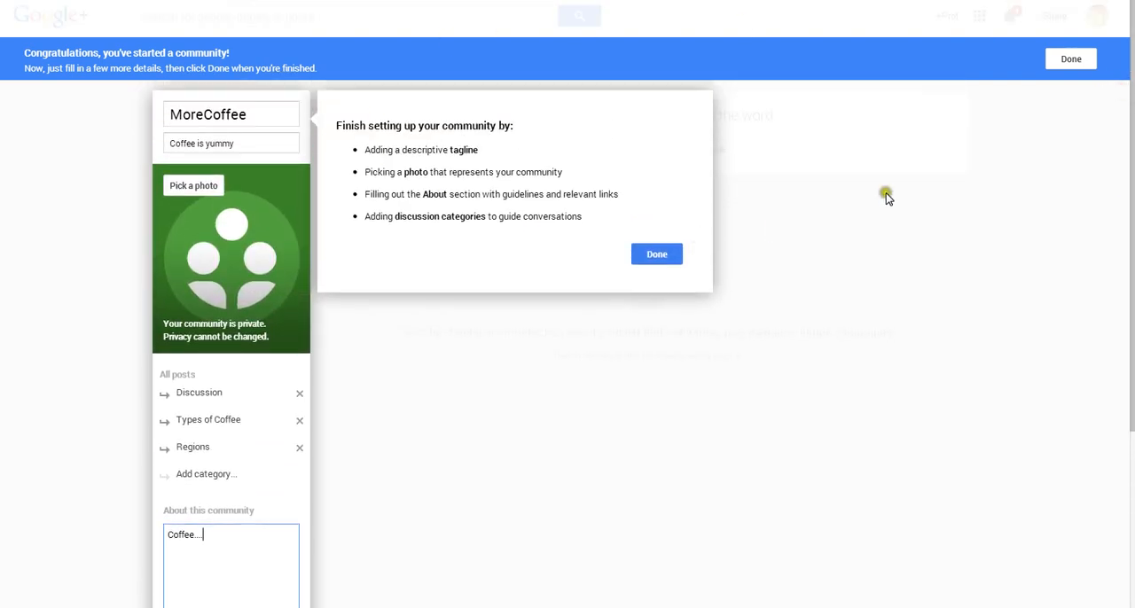
# Finish the community setup and dismiss the invitation without inviting anyone.
pyautogui.click(1069, 57)
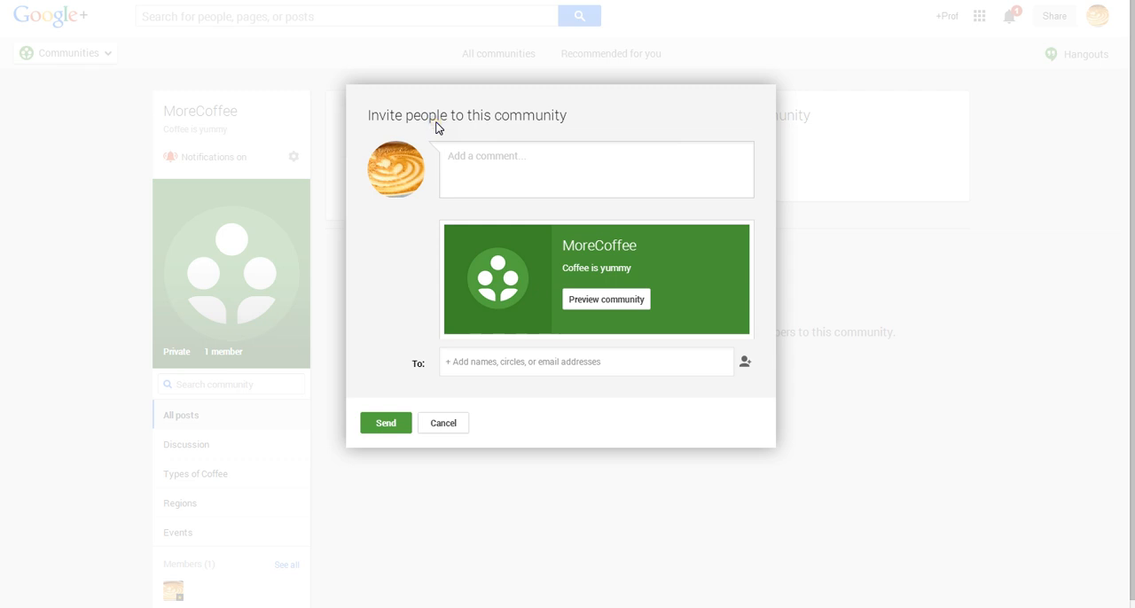
pyautogui.click(463, 155)
pyautogui.click(442, 424)
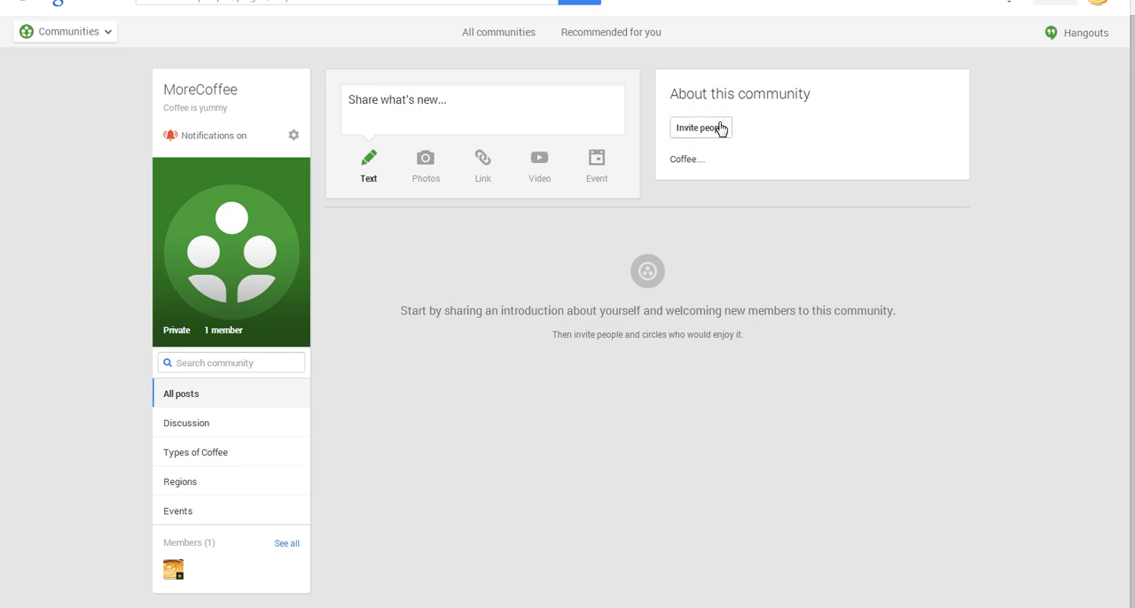
# Write a community post reading "New!" and try to share it without choosing a category.
pyautogui.click(396, 101)
pyautogui.write('New!')
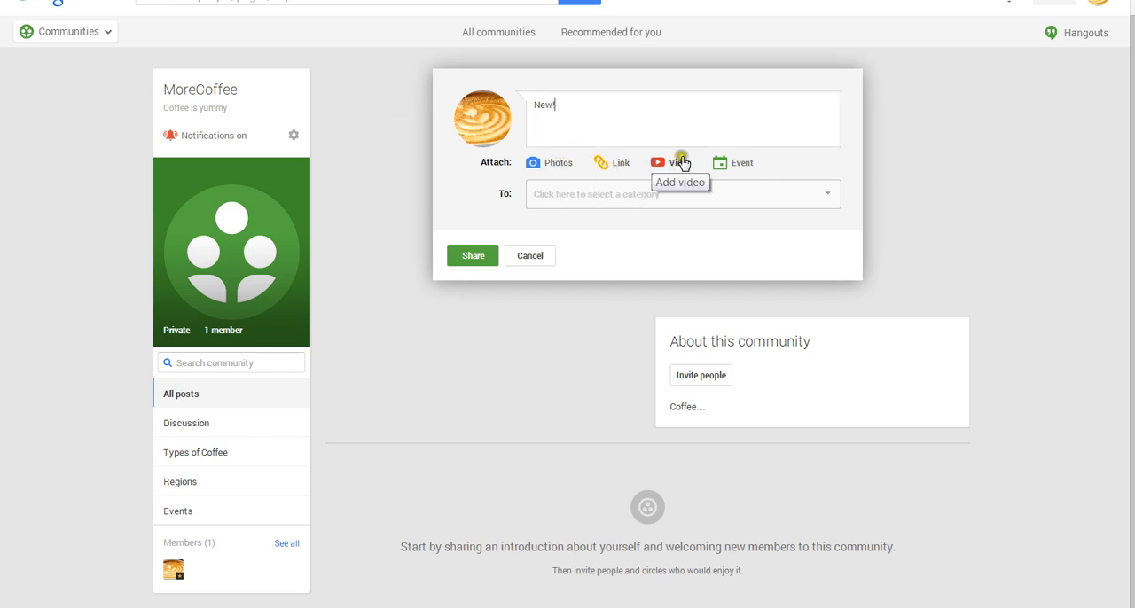
pyautogui.click(829, 195)
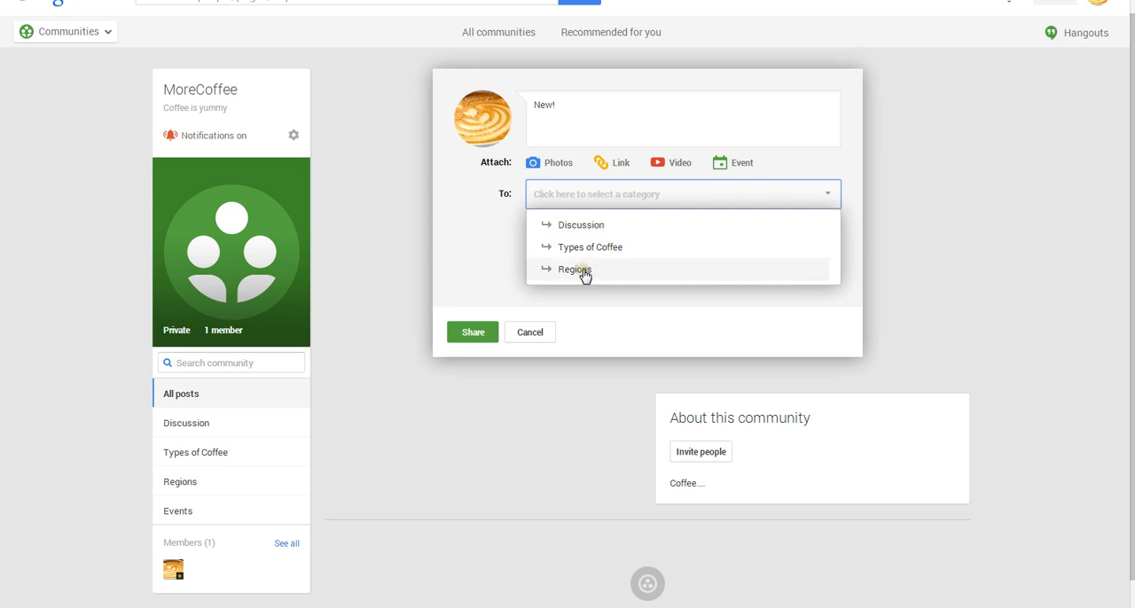
pyautogui.click(767, 320)
pyautogui.click(472, 257)
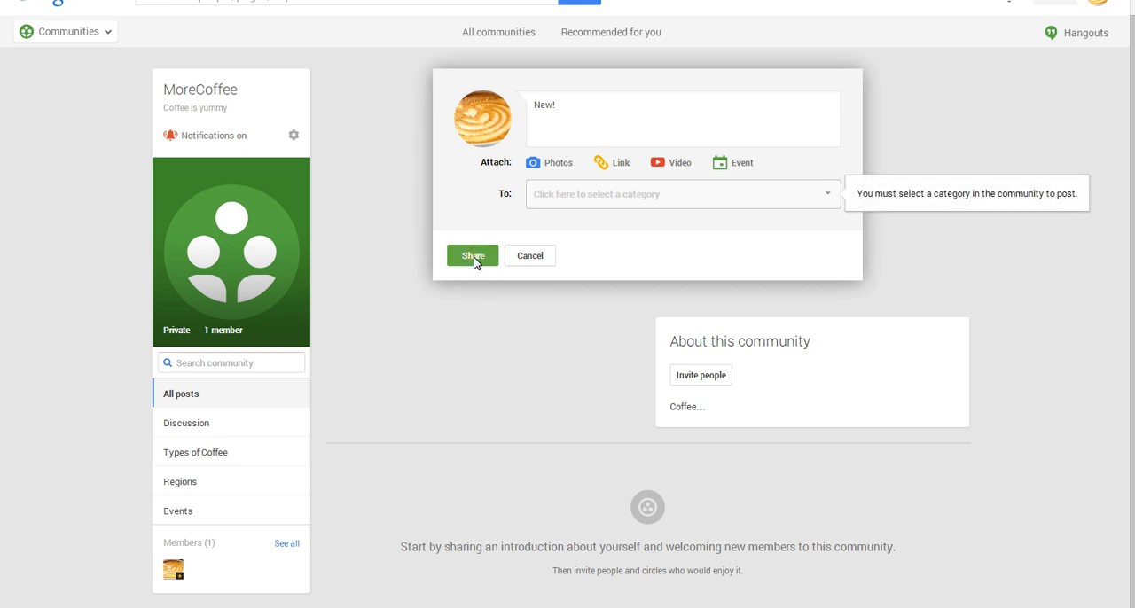
# Assign the "New!" post to the Discussion category and share it with the community.
pyautogui.click(826, 195)
pyautogui.click(603, 224)
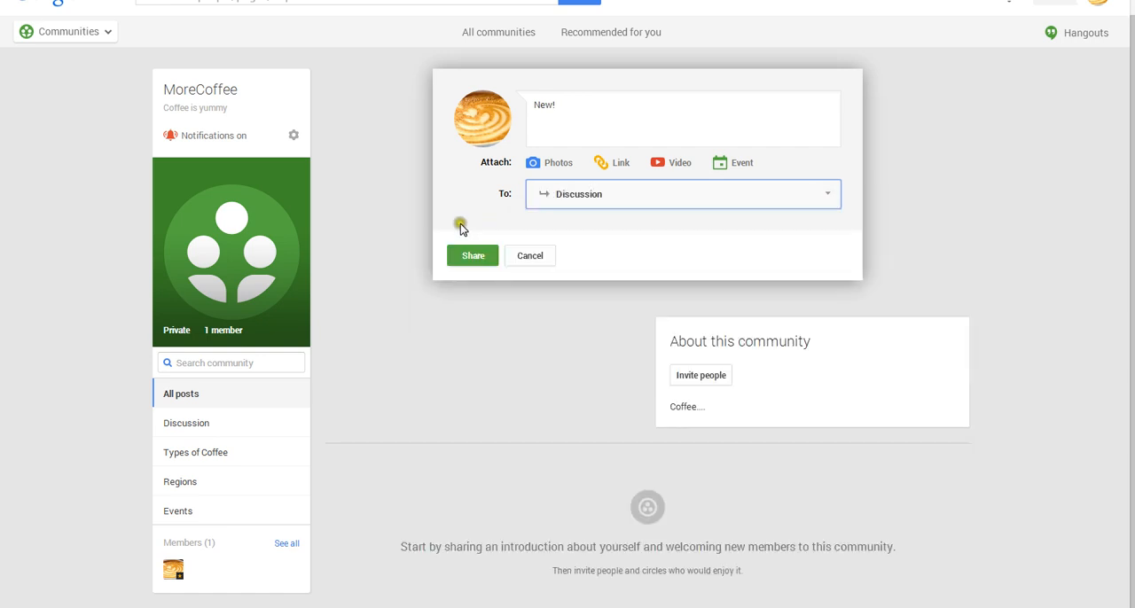
pyautogui.click(470, 258)
pyautogui.click(475, 259)
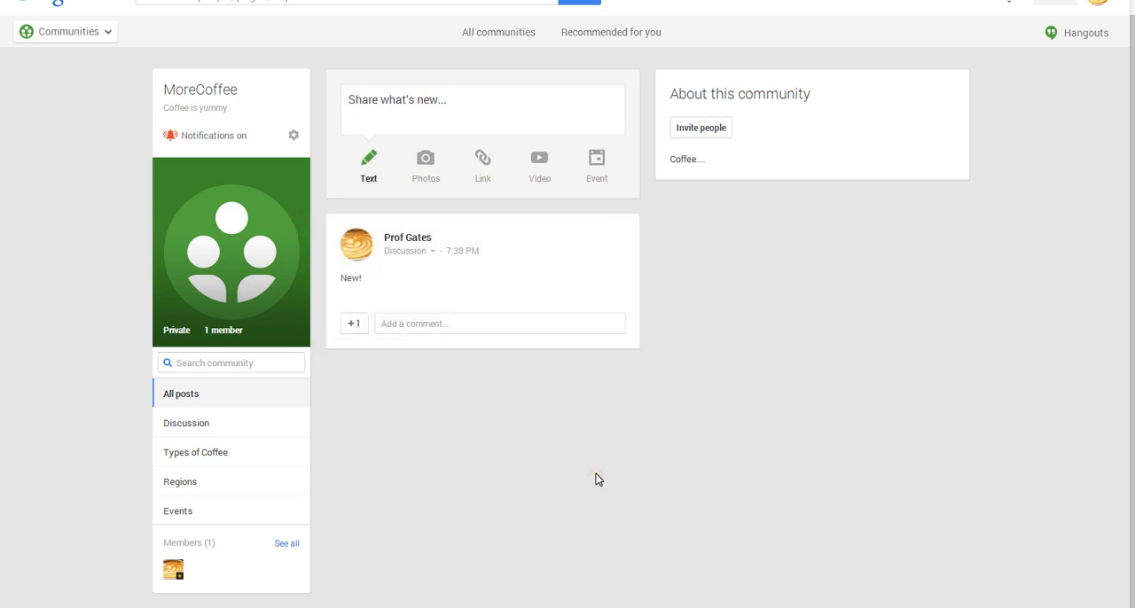
pyautogui.click(406, 323)
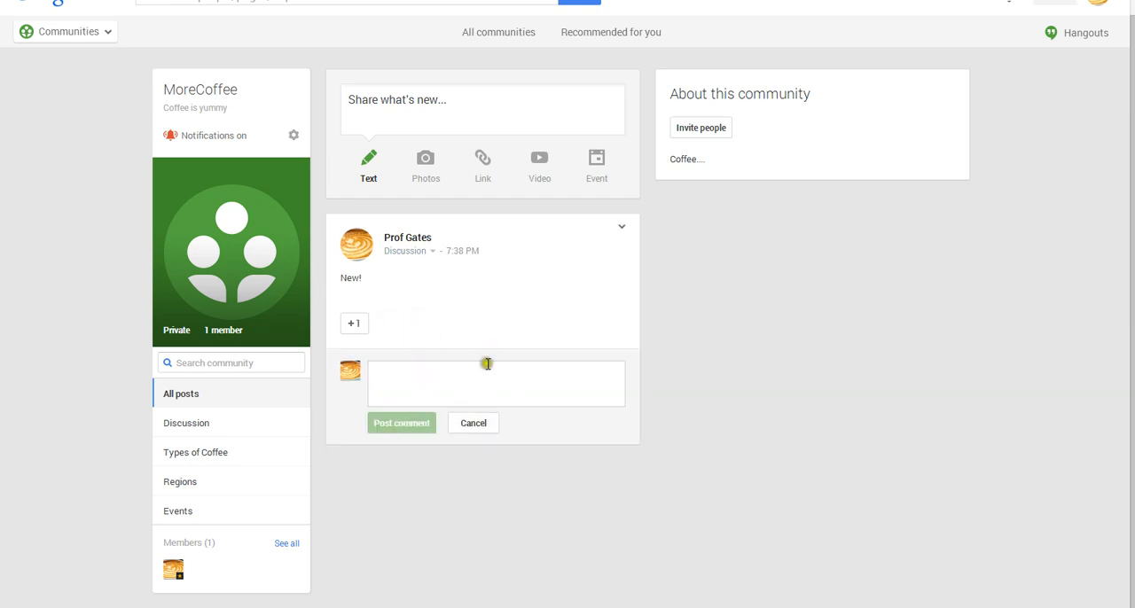
pyautogui.click(474, 423)
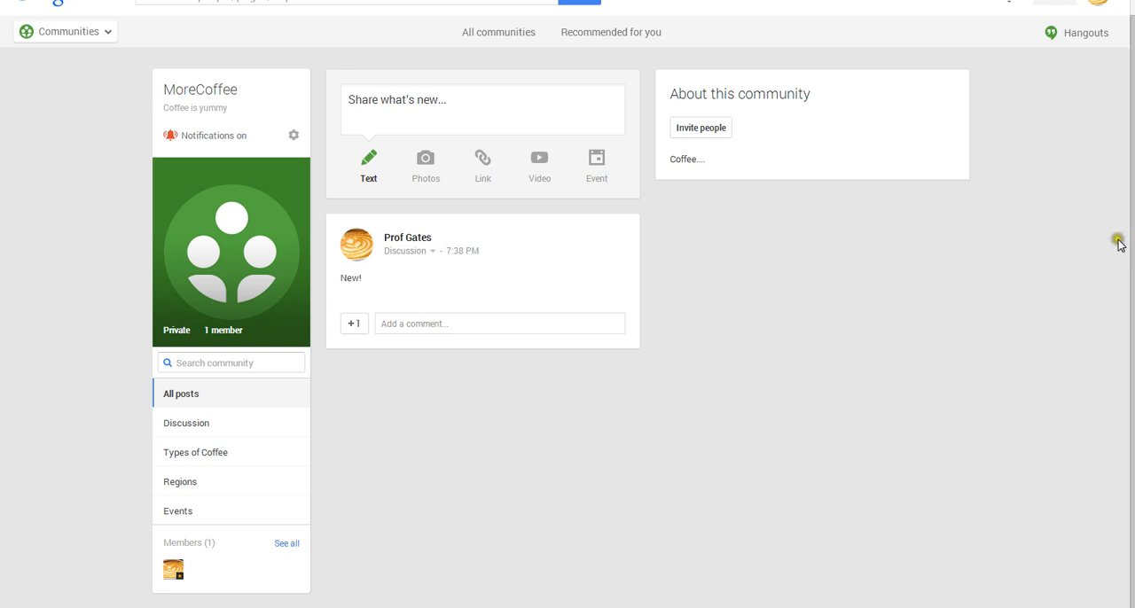
pyautogui.scroll(1, 1118, 245)
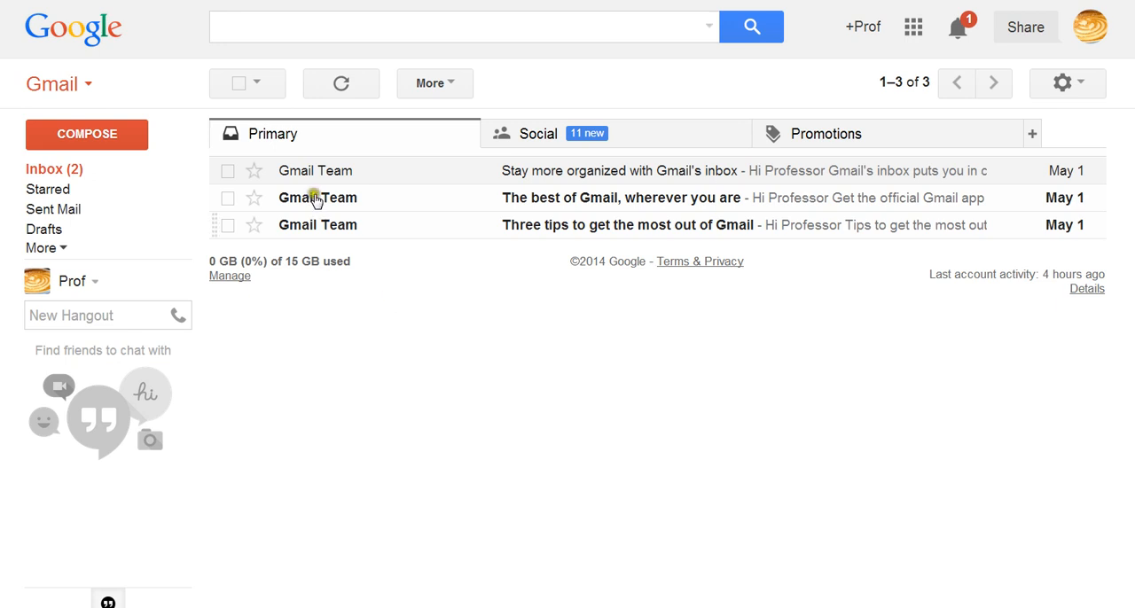
# Go from the Gmail inbox to Google+ and open the CoffeeLovers community among the moderated communities.
pyautogui.click(867, 28)
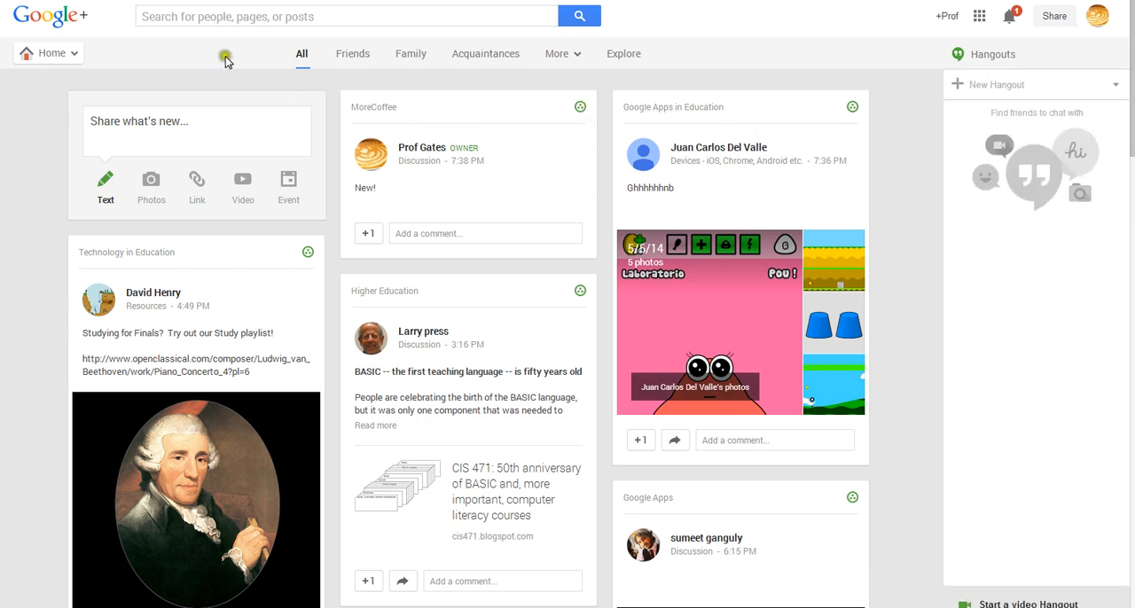
pyautogui.moveTo(52, 57)
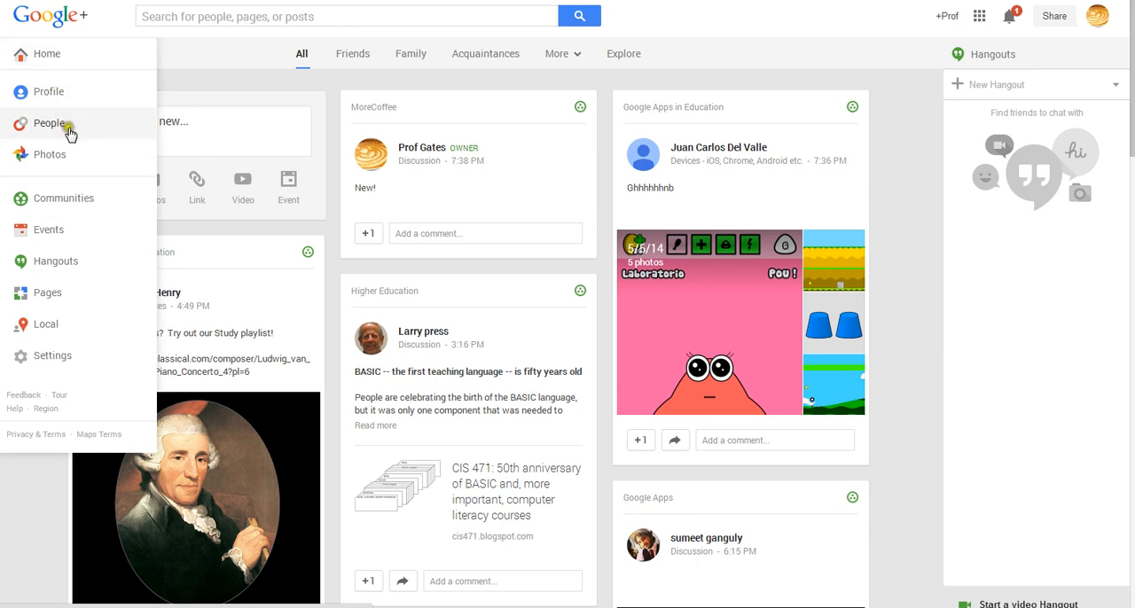
pyautogui.click(73, 200)
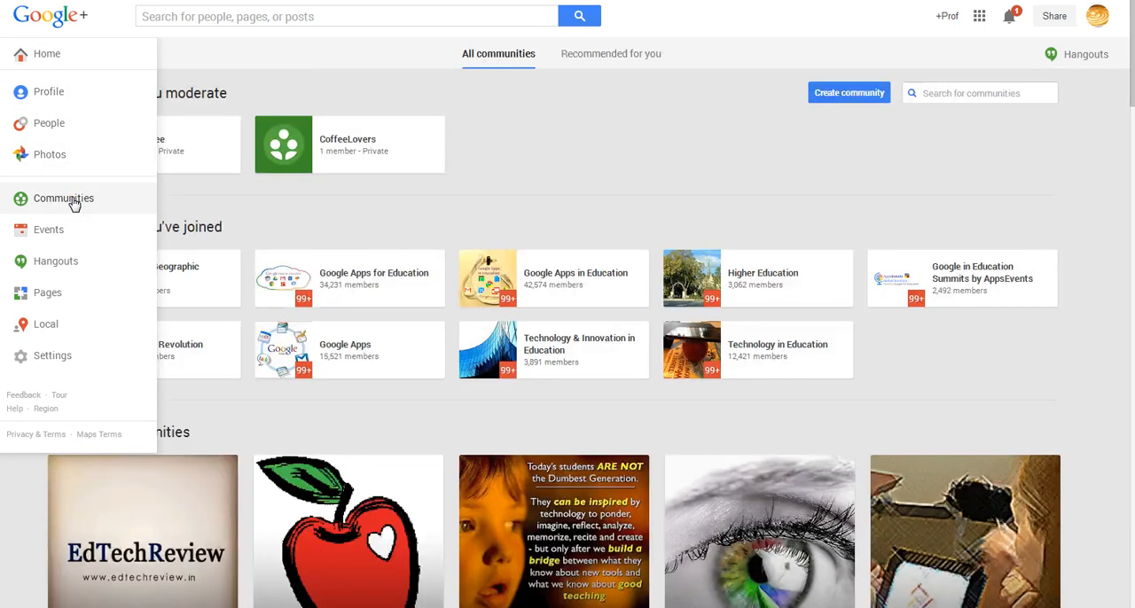
pyautogui.click(531, 140)
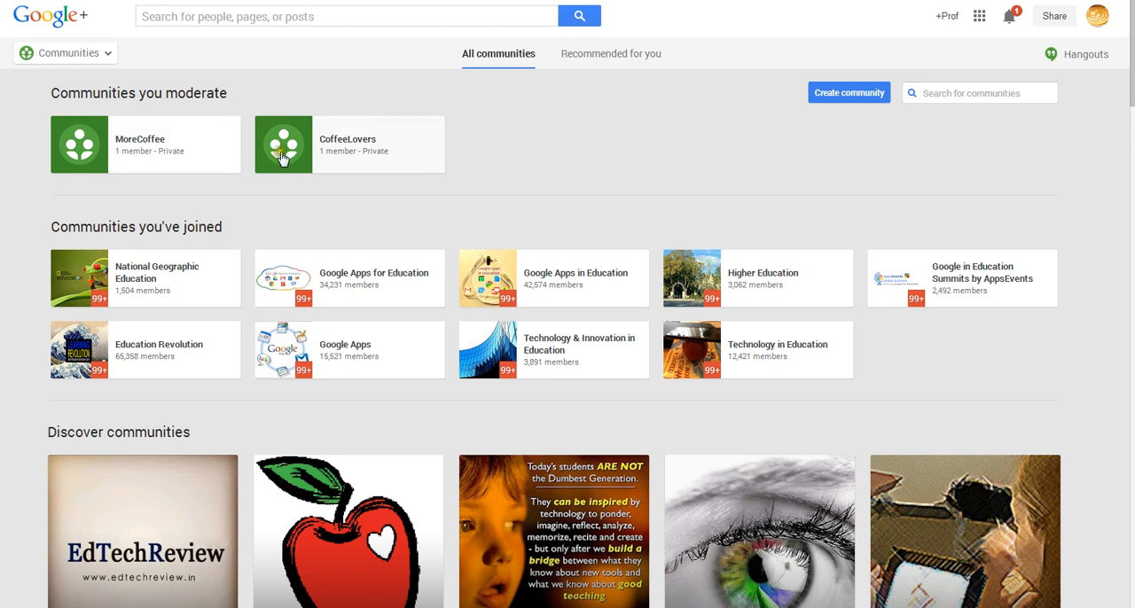
pyautogui.click(349, 144)
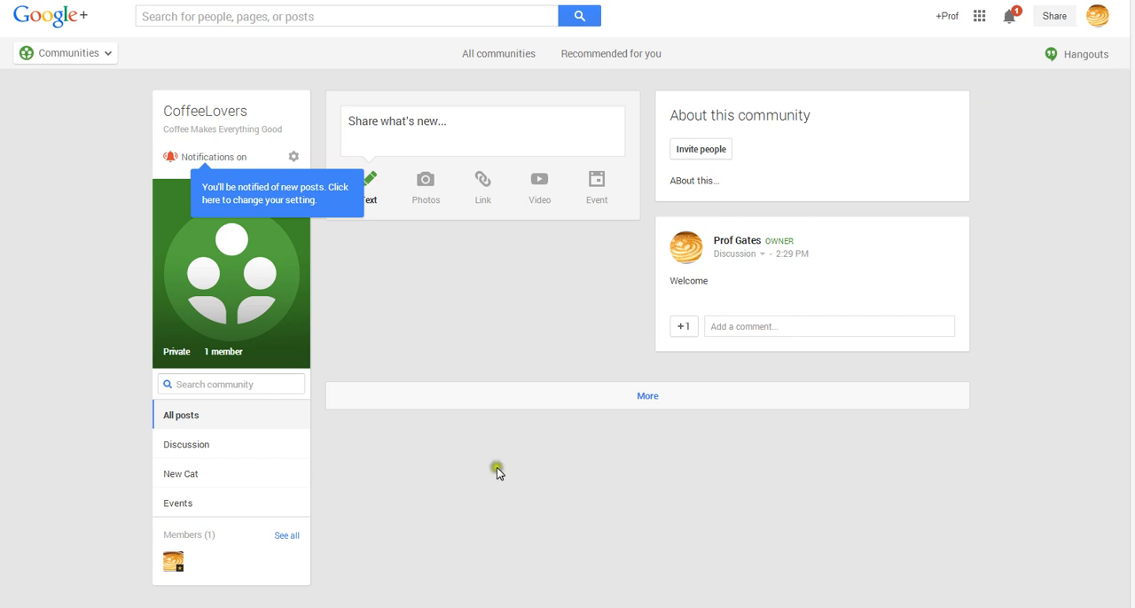
# Delete the CoffeeLovers community through its edit settings, acknowledging that deletion cannot be undone, and try to save the edit.
pyautogui.click(293, 158)
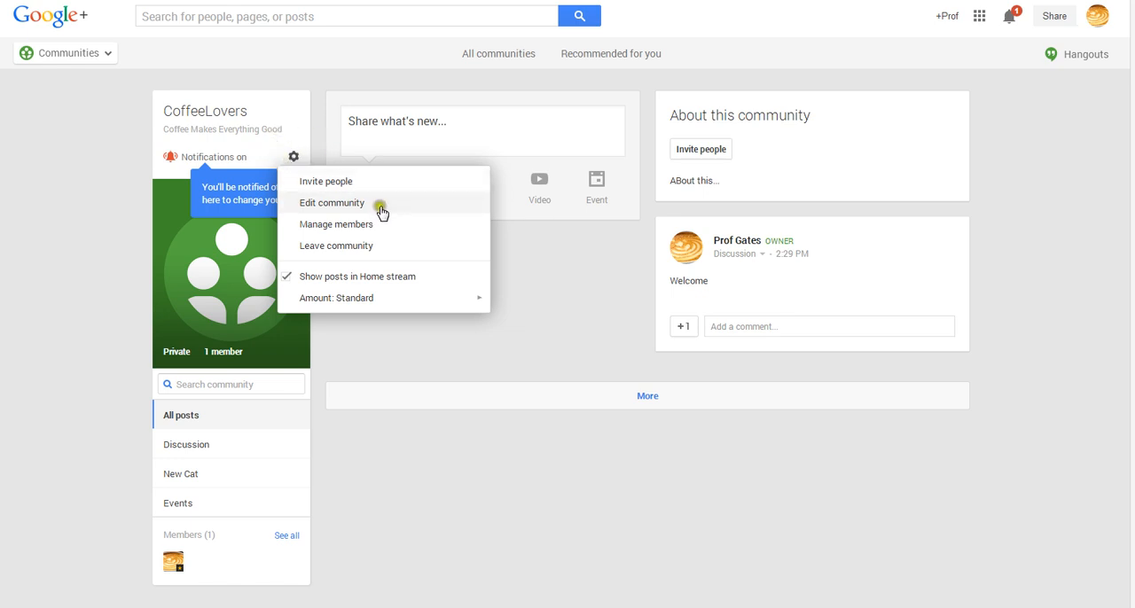
pyautogui.click(353, 204)
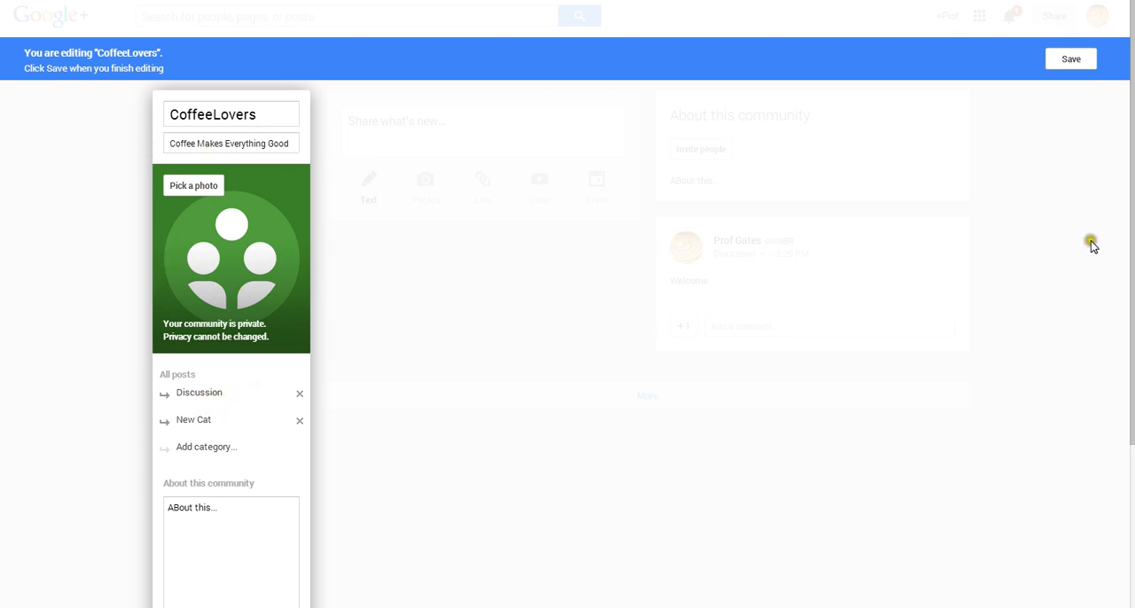
pyautogui.scroll(-3, 1129, 309)
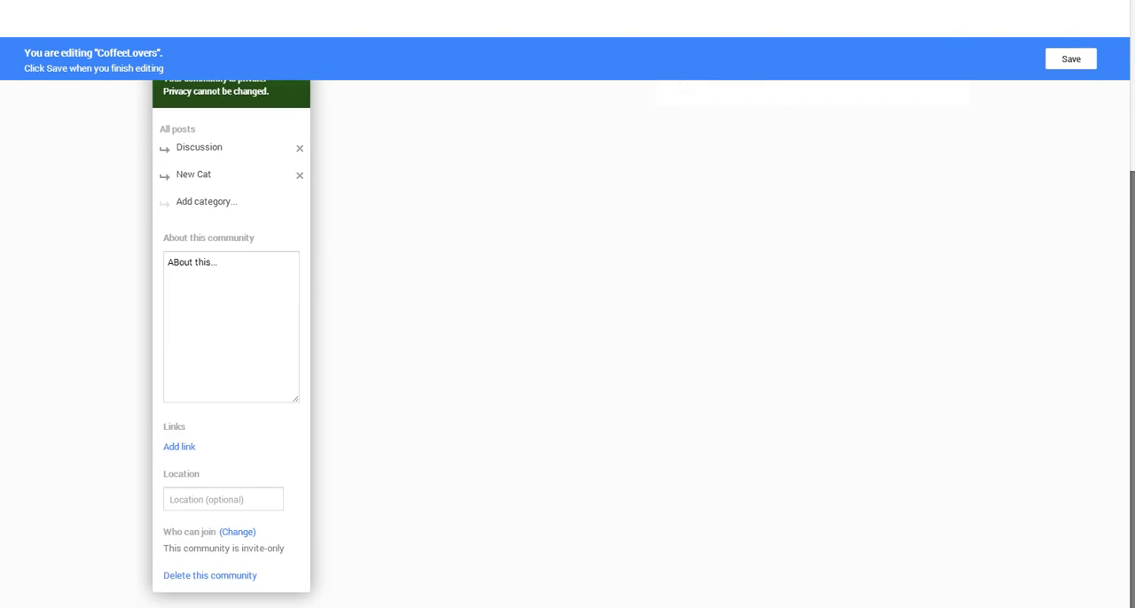
pyautogui.click(234, 578)
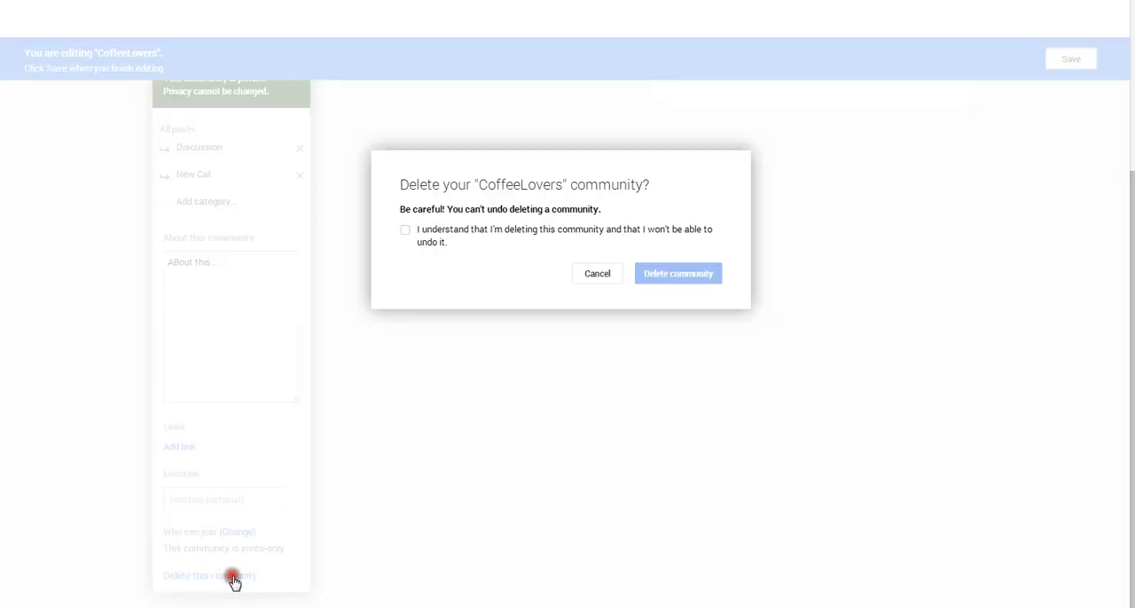
pyautogui.click(406, 230)
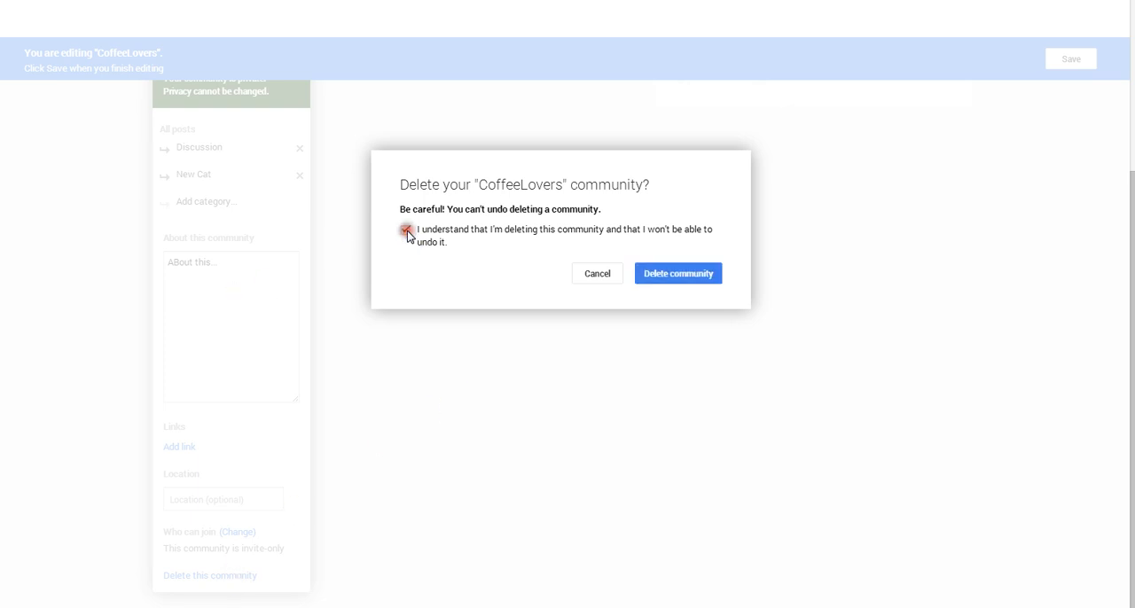
pyautogui.click(682, 275)
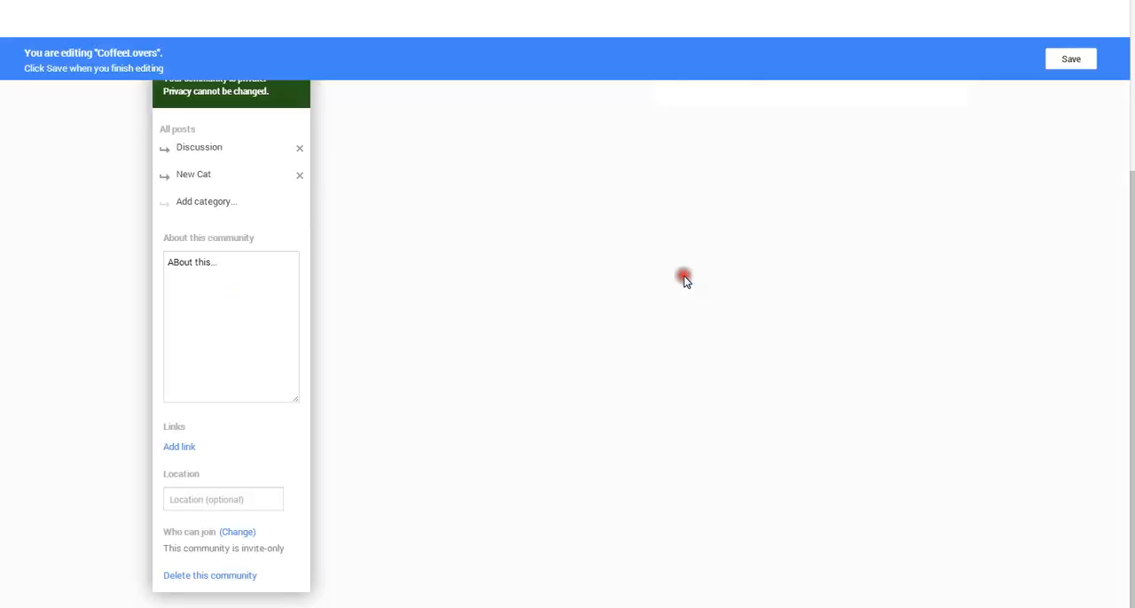
pyautogui.click(1070, 59)
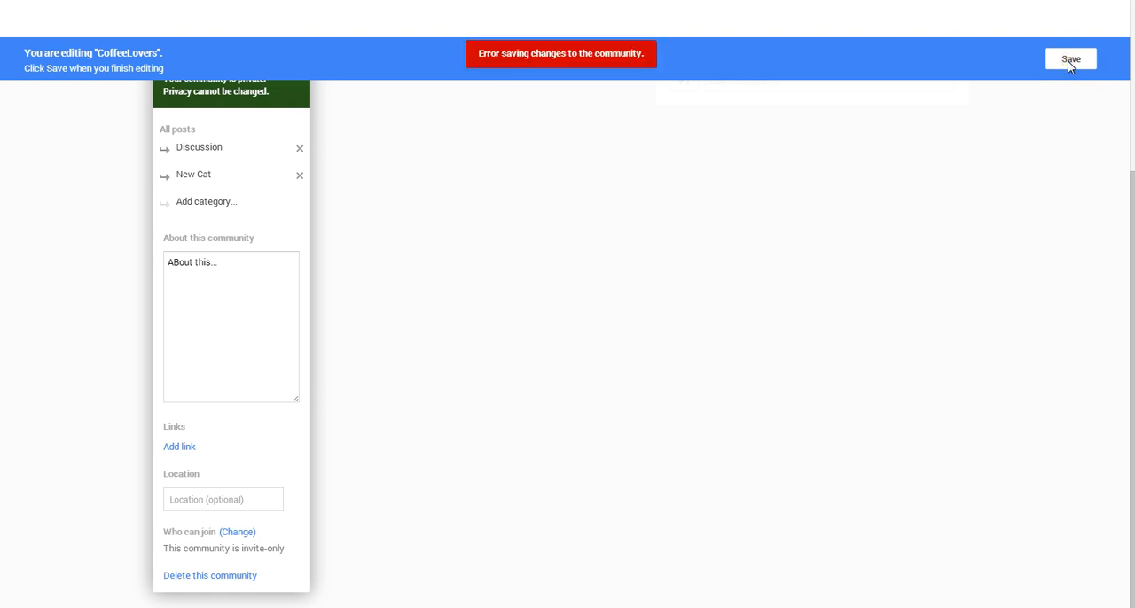